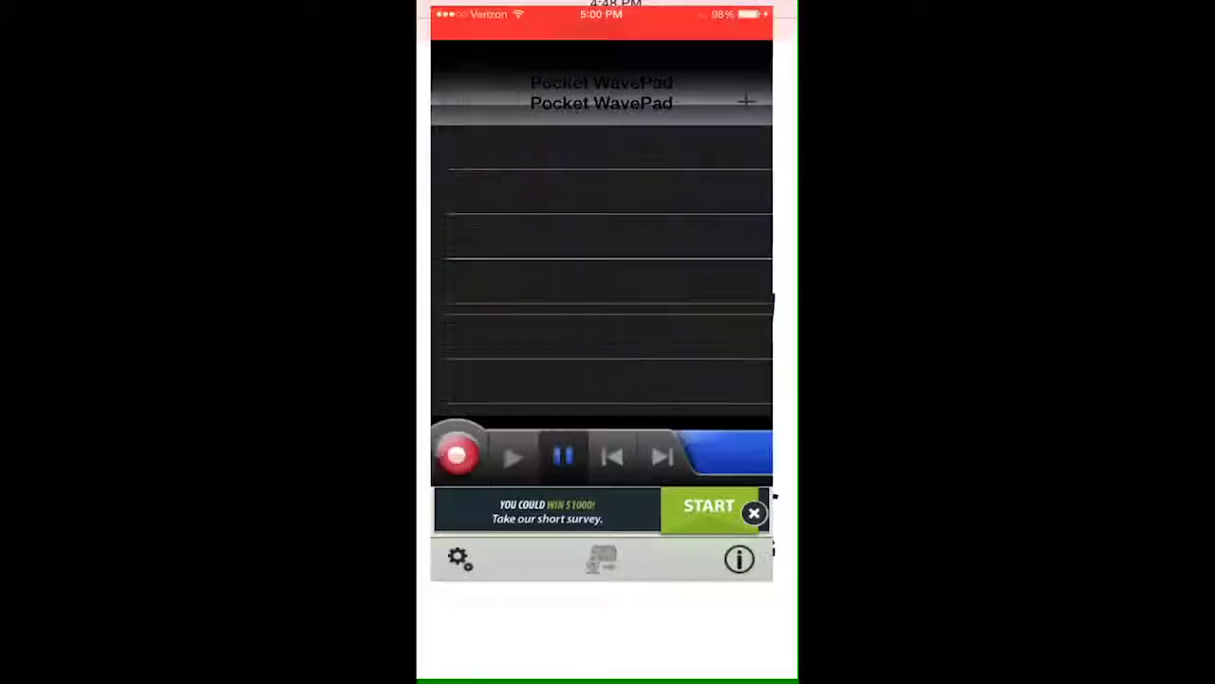
- Record a 6.87-second audio clip in Pocket WavePad, saved as Recording 9
left_click(445, 529)
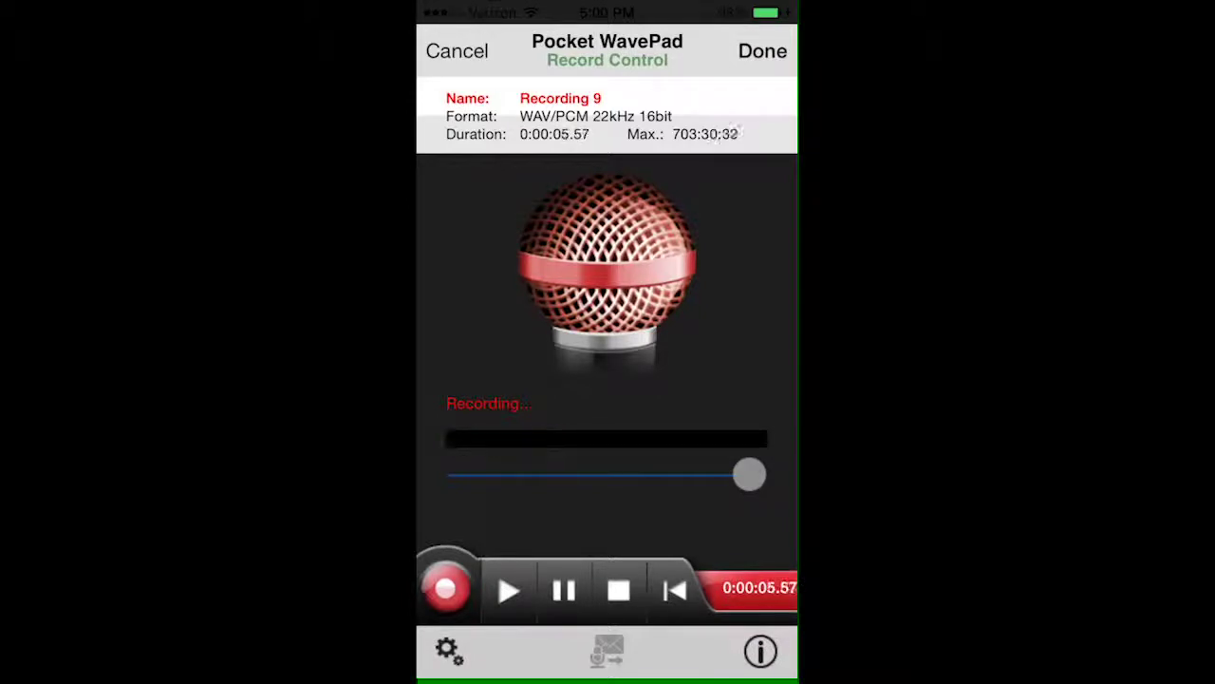
left_click(763, 50)
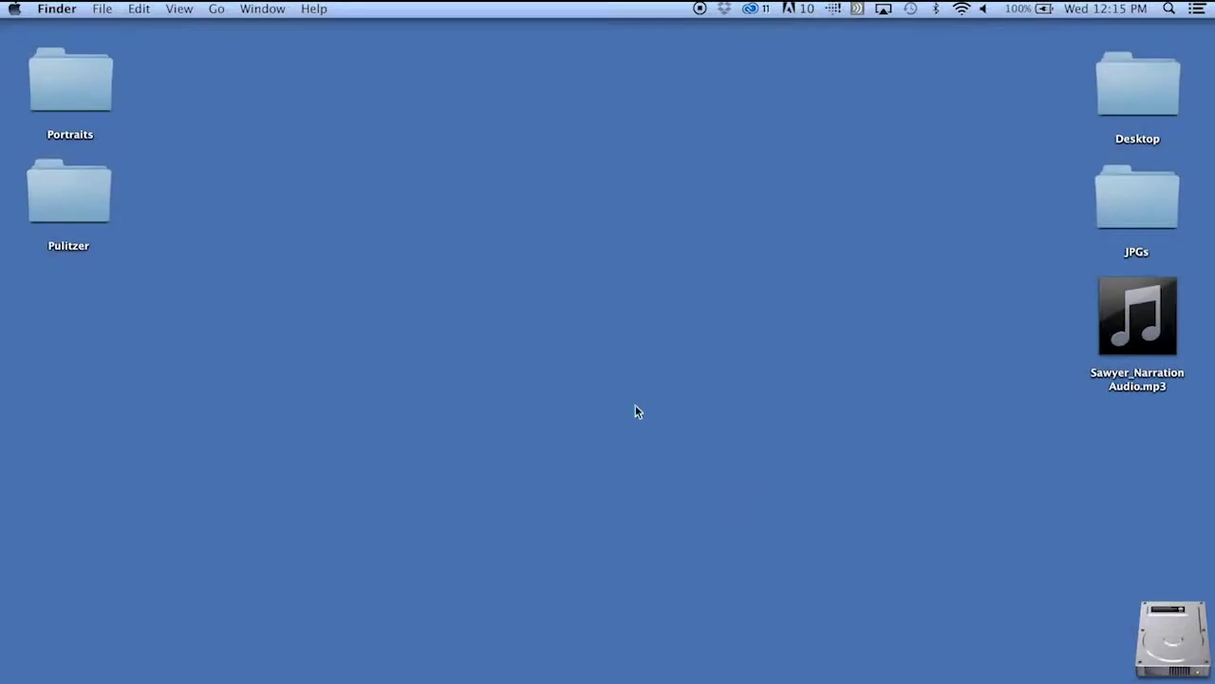
- Create a new folder on the desktop named Assets
right_click(549, 315)
left_click(560, 320)
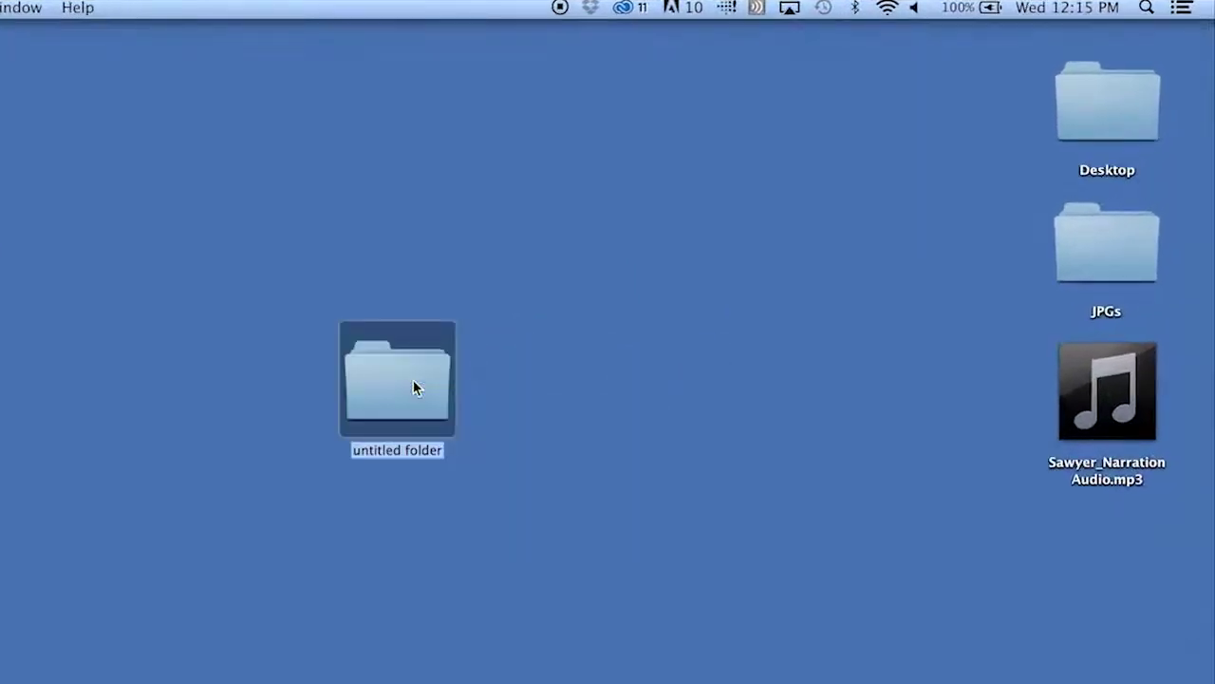
type("Assets")
key("Return")
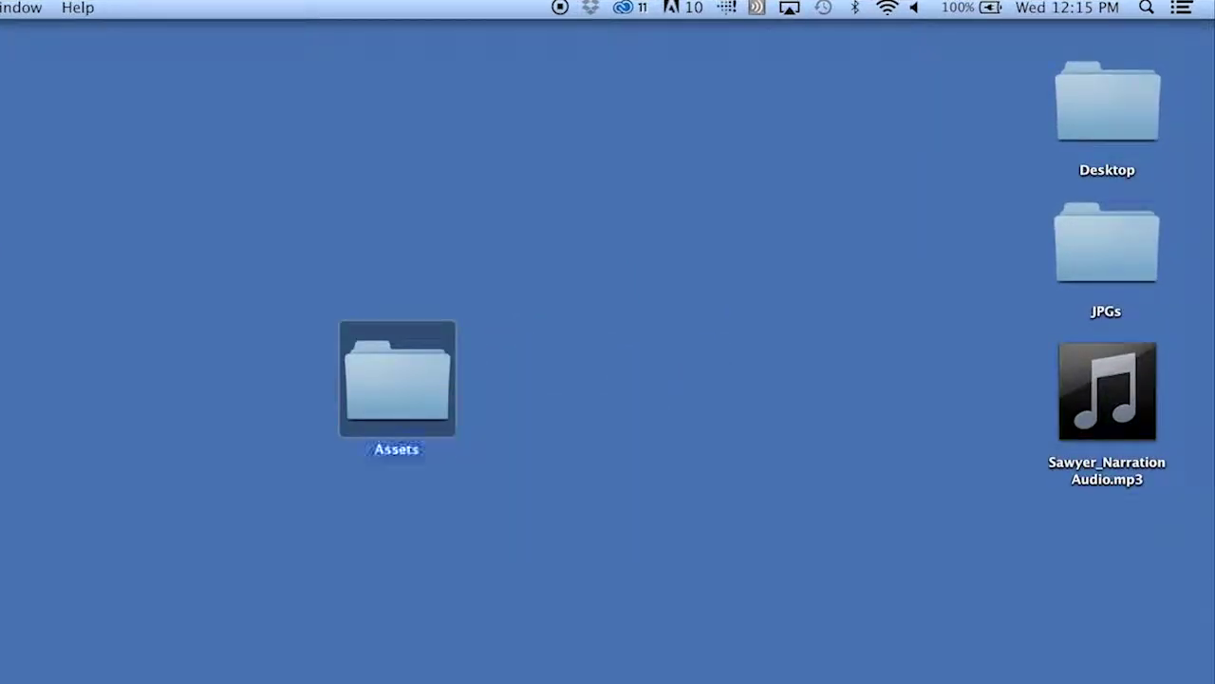
- Move the narration MP3 and the JPGs folder into Assets, then open Assets
left_click_drag(1107, 475, 428, 381)
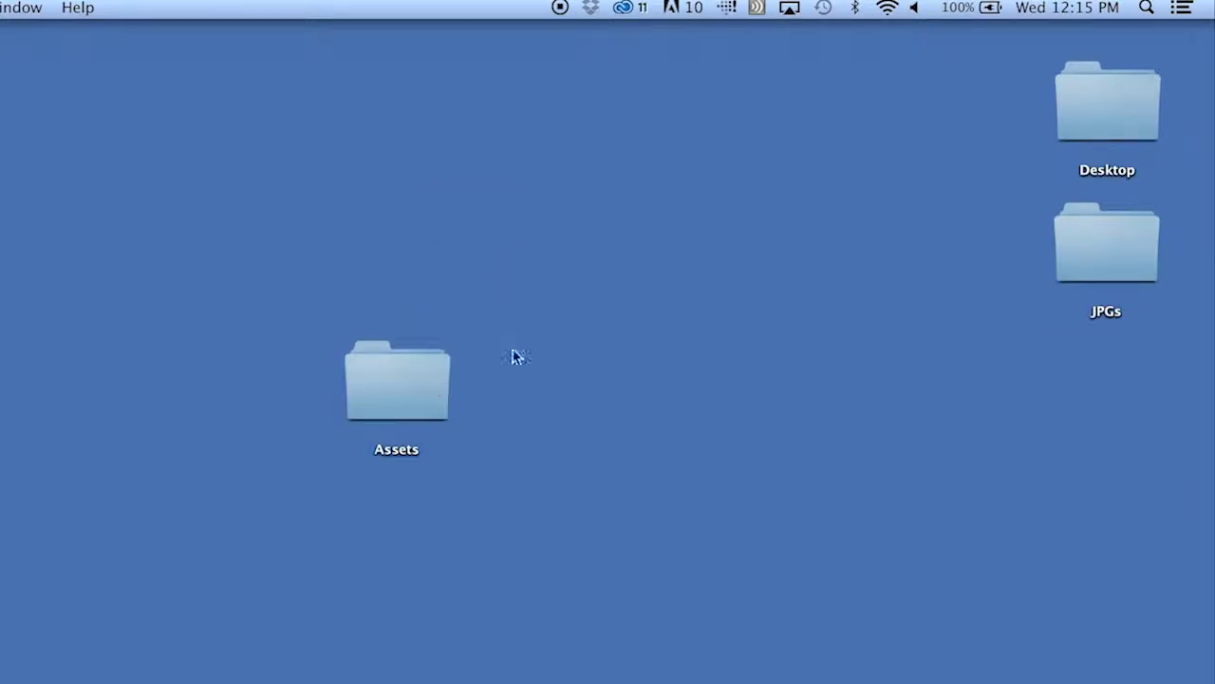
double_click(1091, 249)
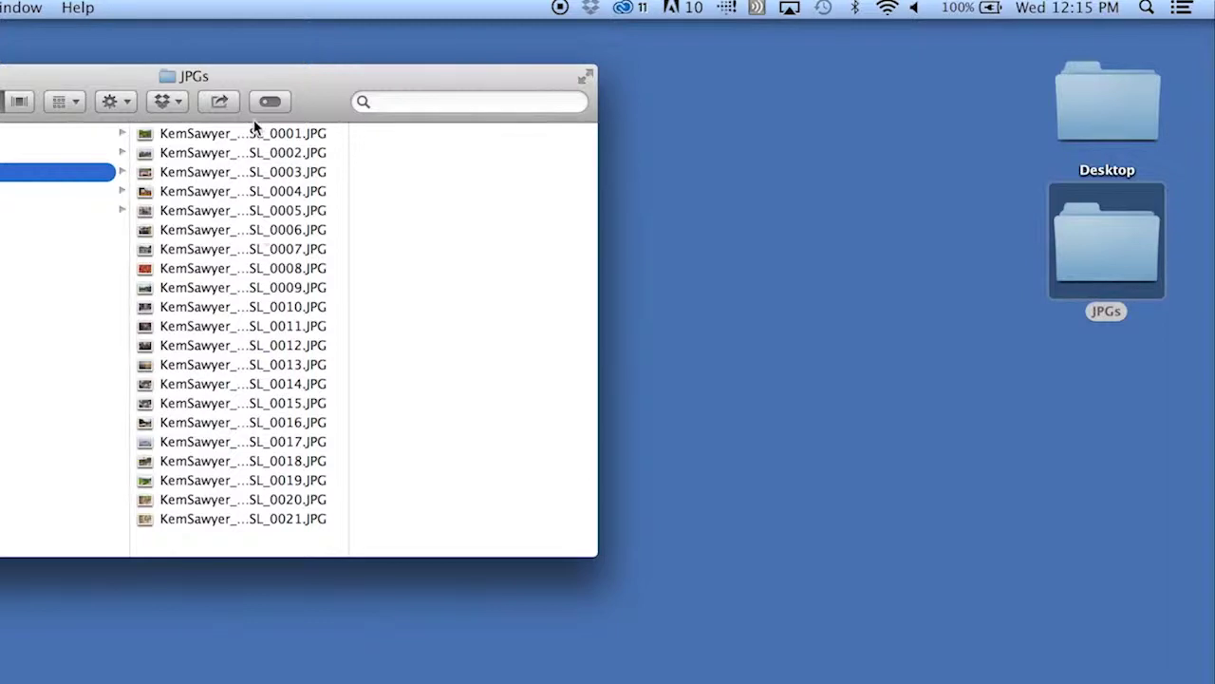
key("super+w")
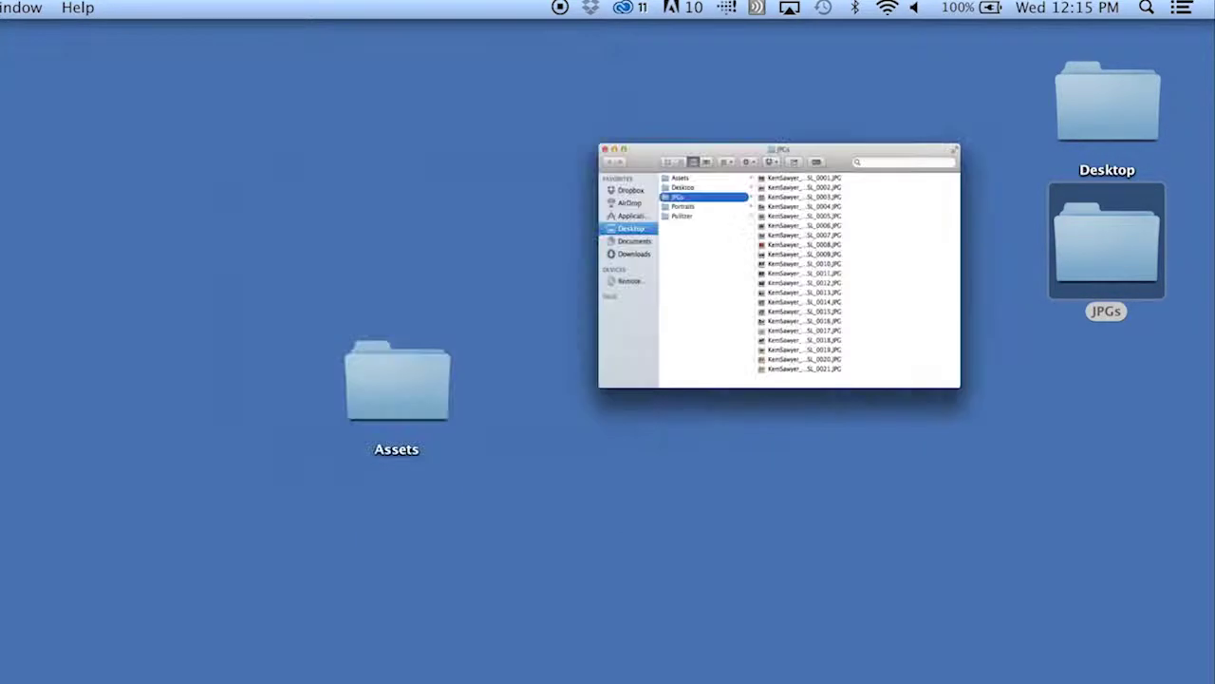
left_click_drag(1061, 287, 393, 366)
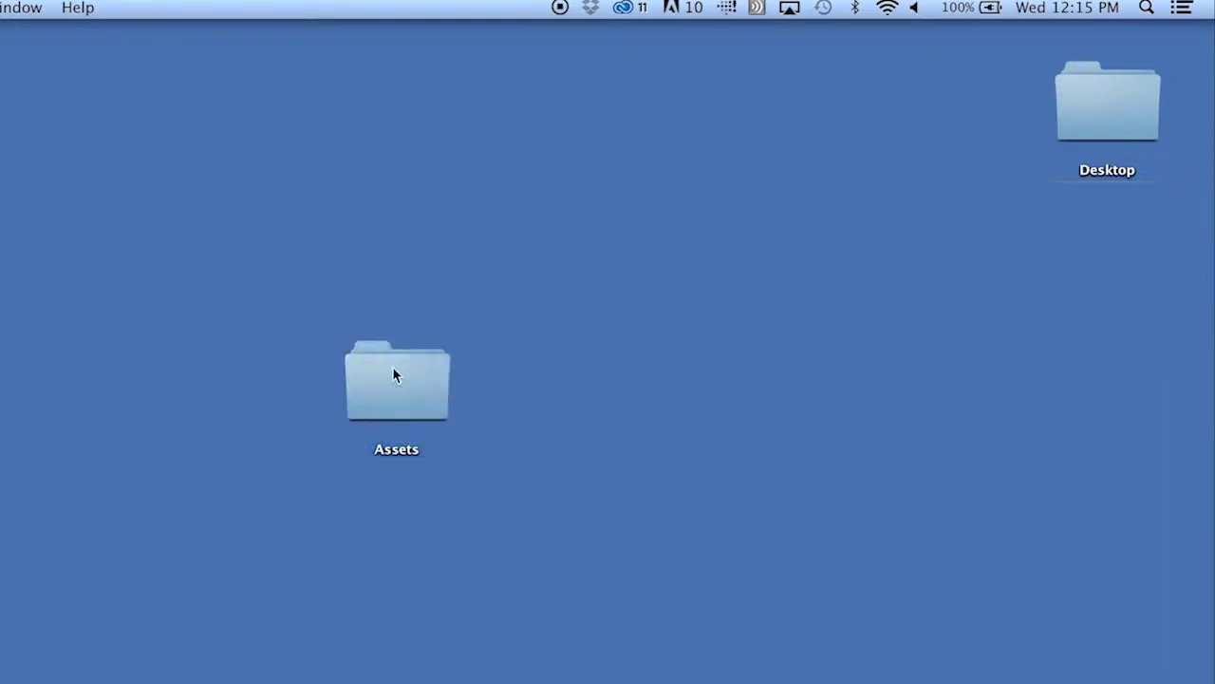
double_click(393, 366)
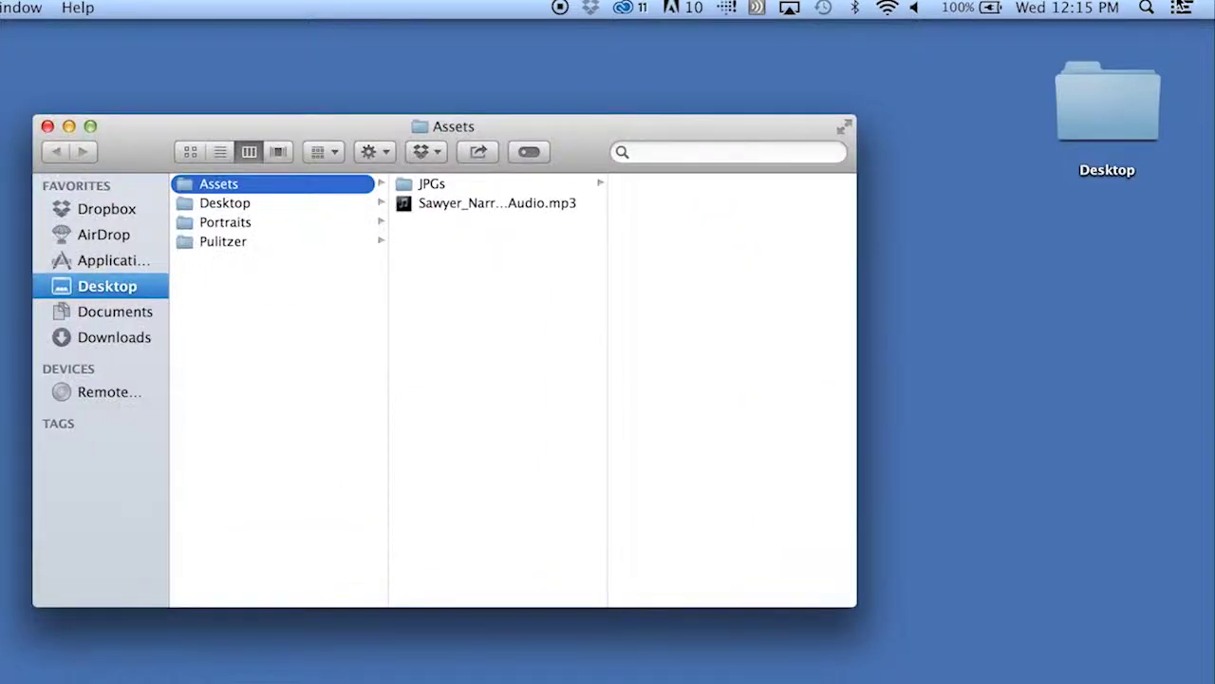
- Launch Soundslides Plus through Spotlight search ('soun')
left_click(1147, 7)
type("soun")
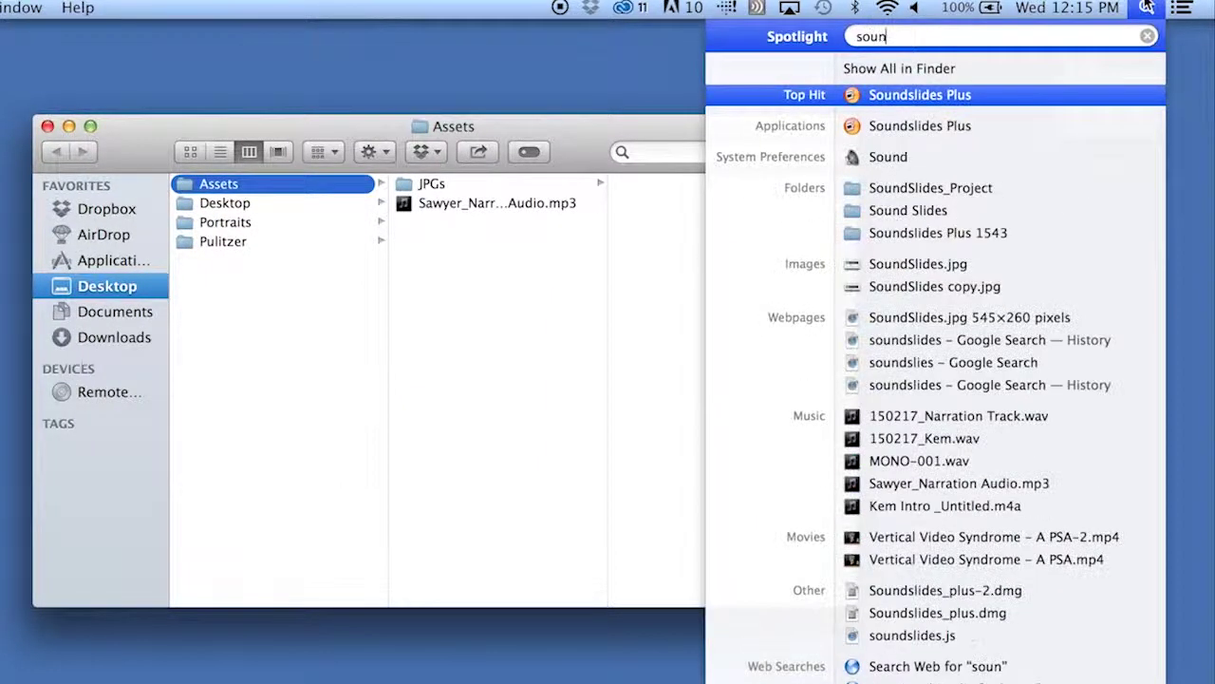
key("Return")
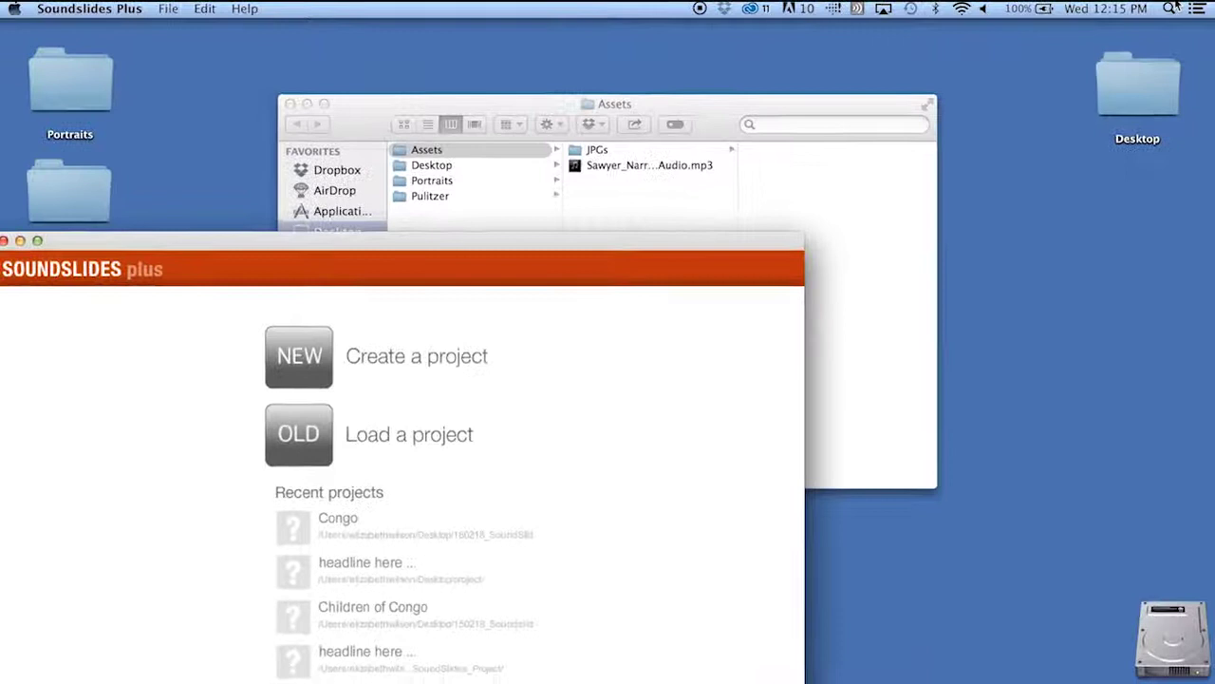
- Create a new project named 150218_SoundSlides saved on the Desktop
left_click(294, 364)
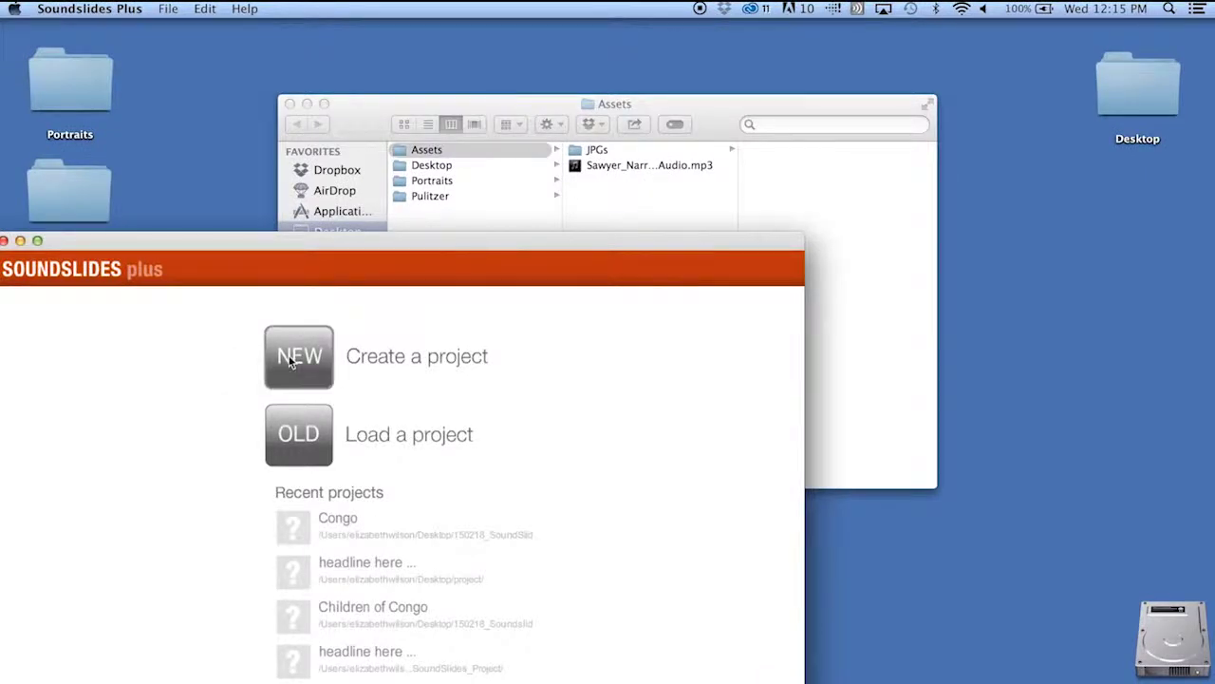
left_click(384, 296)
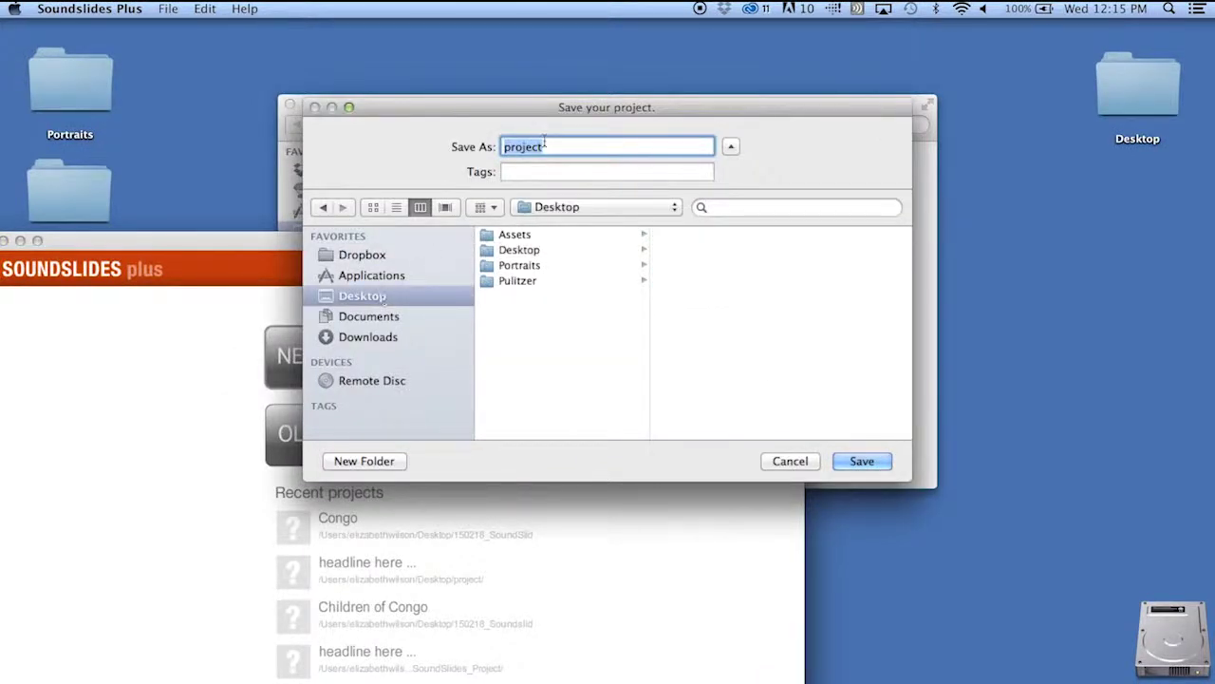
type("150218_SoundSlides")
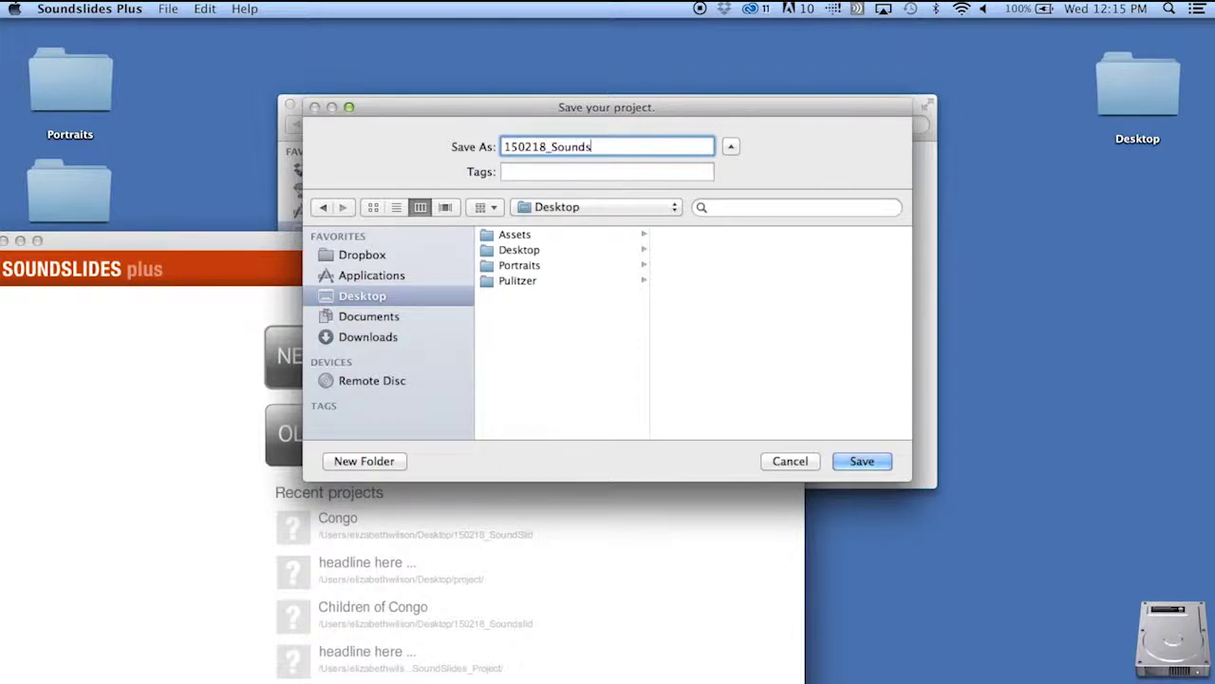
left_click(854, 459)
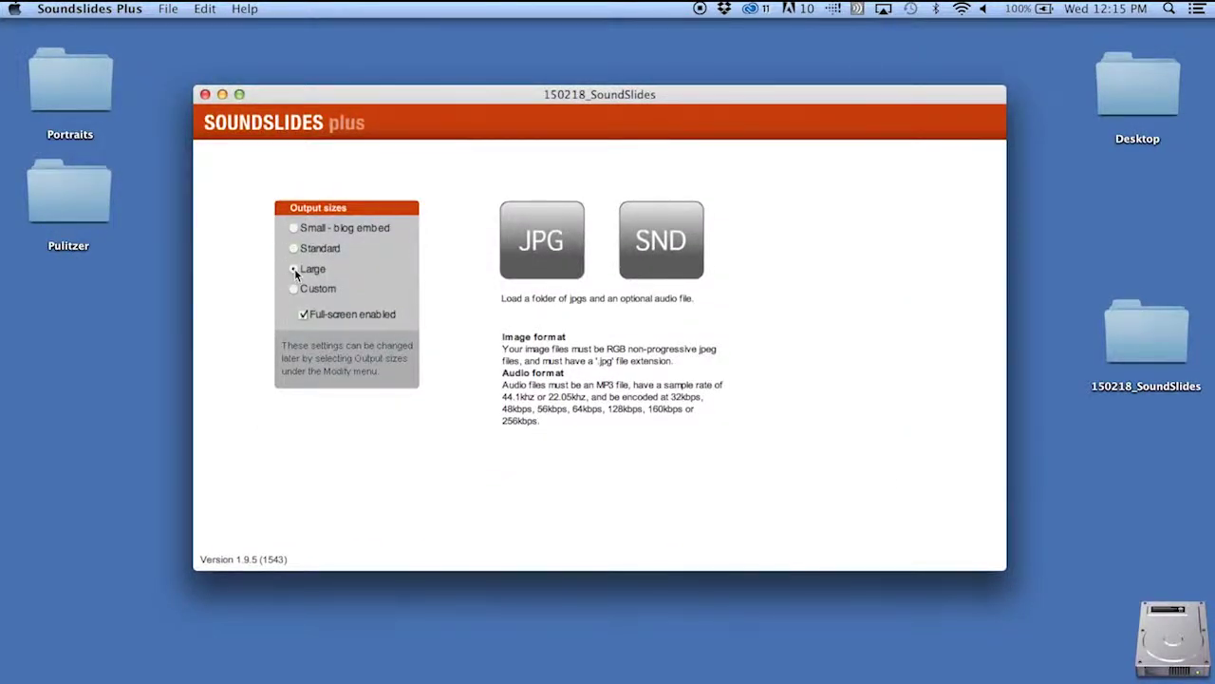
- Import the photos from the Assets > JPGs folder as slides
left_click(542, 241)
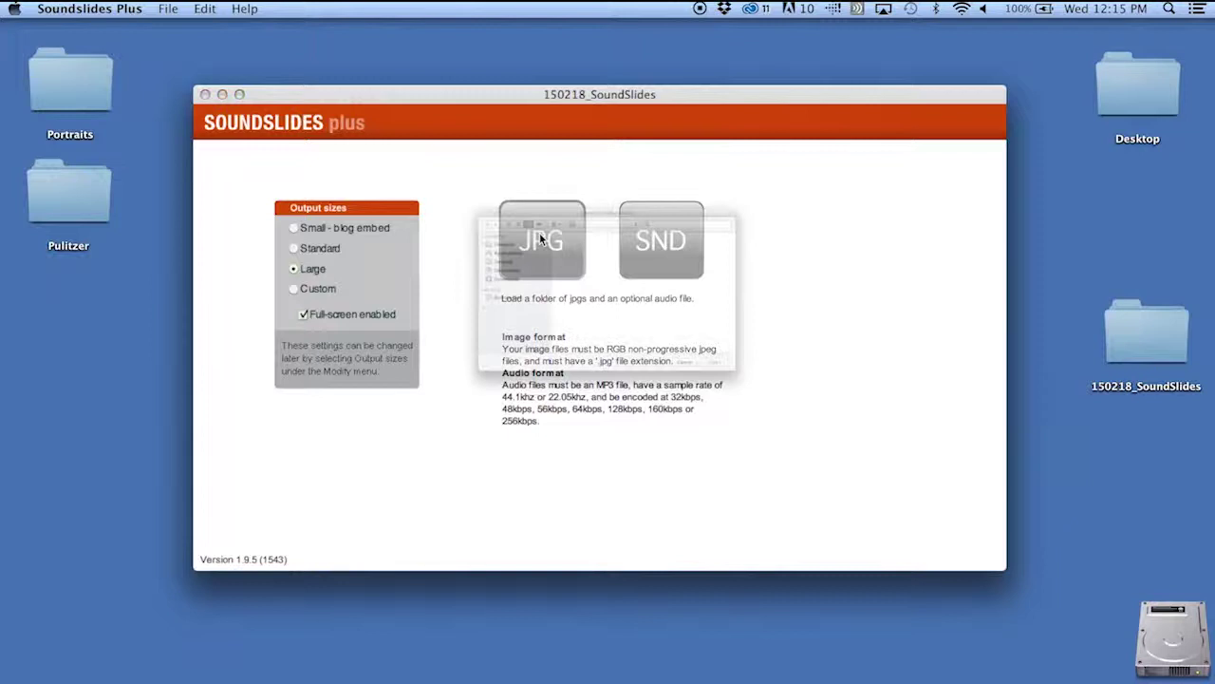
left_click(524, 180)
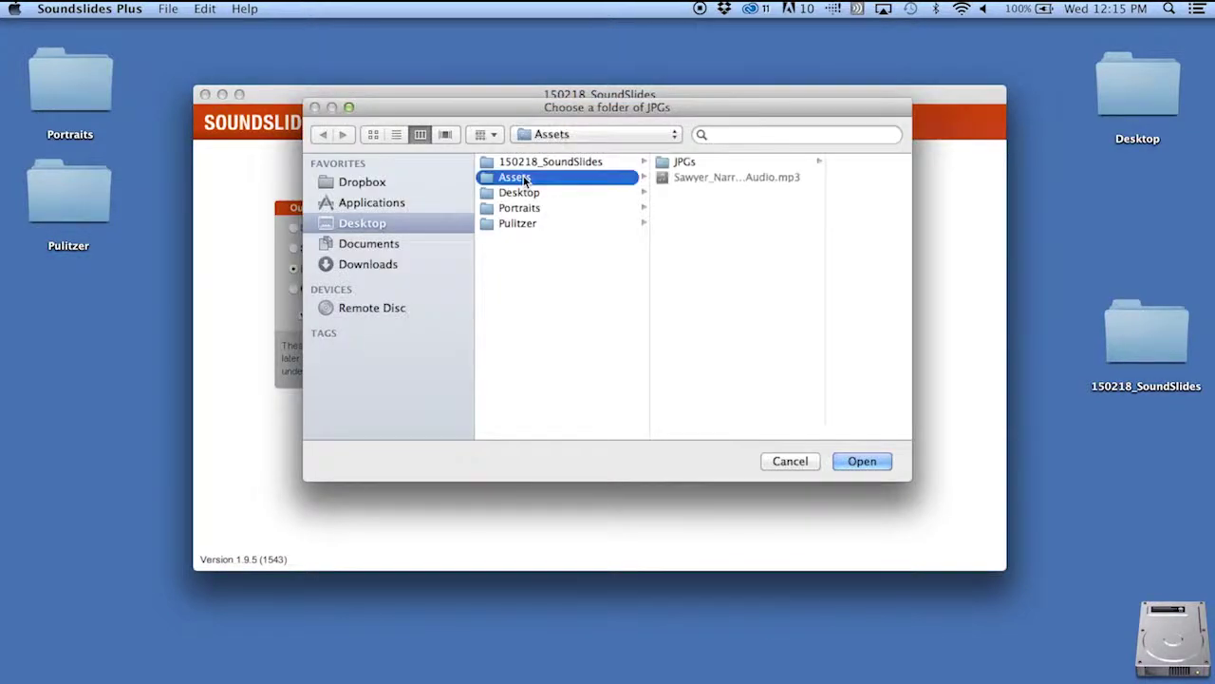
left_click(682, 162)
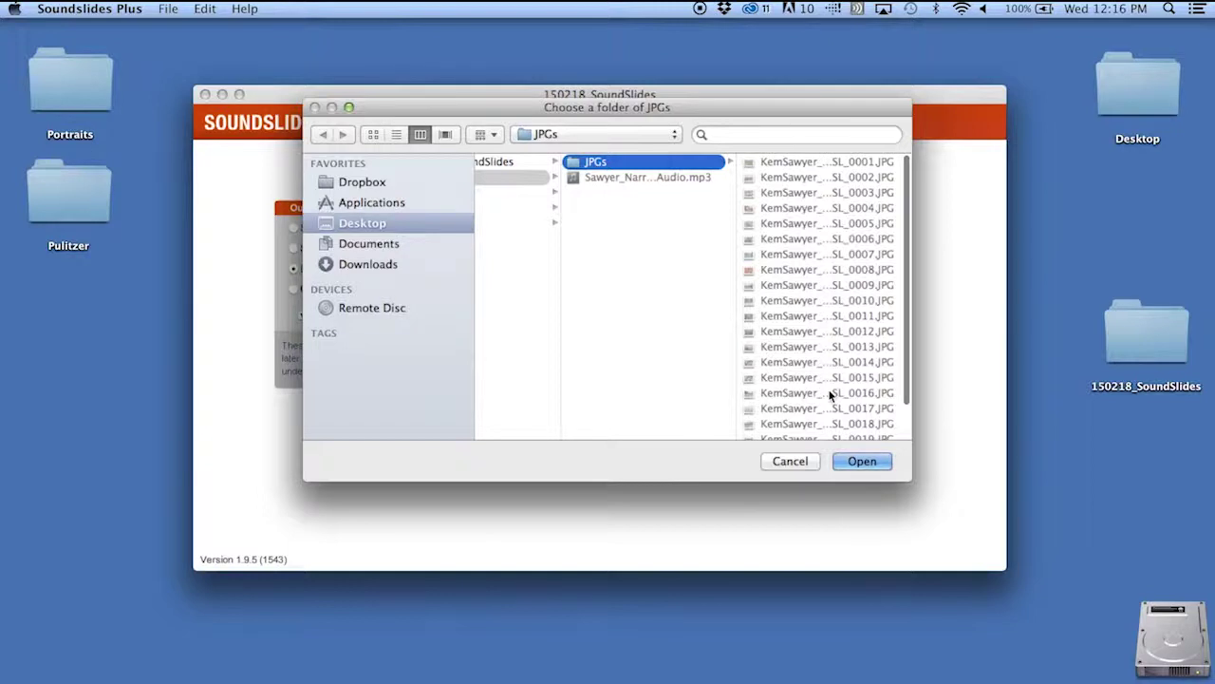
left_click(865, 462)
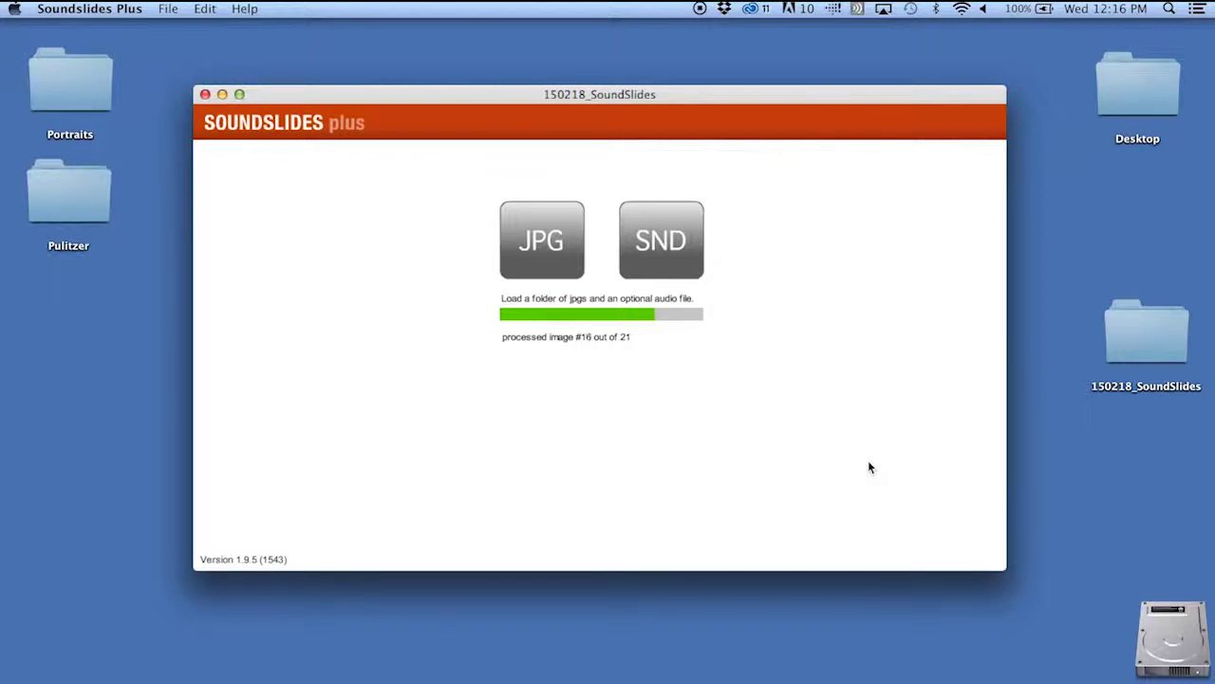
- Import Sawyer_Narration Audio.mp3 from Assets as the soundtrack
left_click(661, 239)
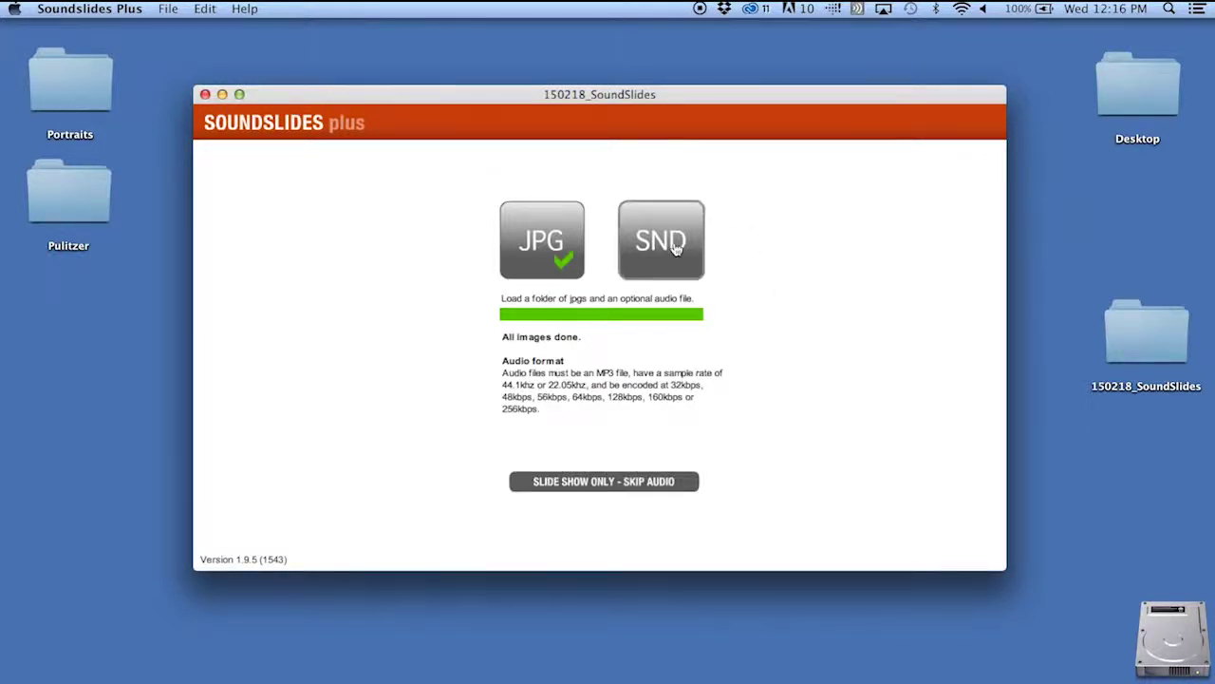
left_click(698, 178)
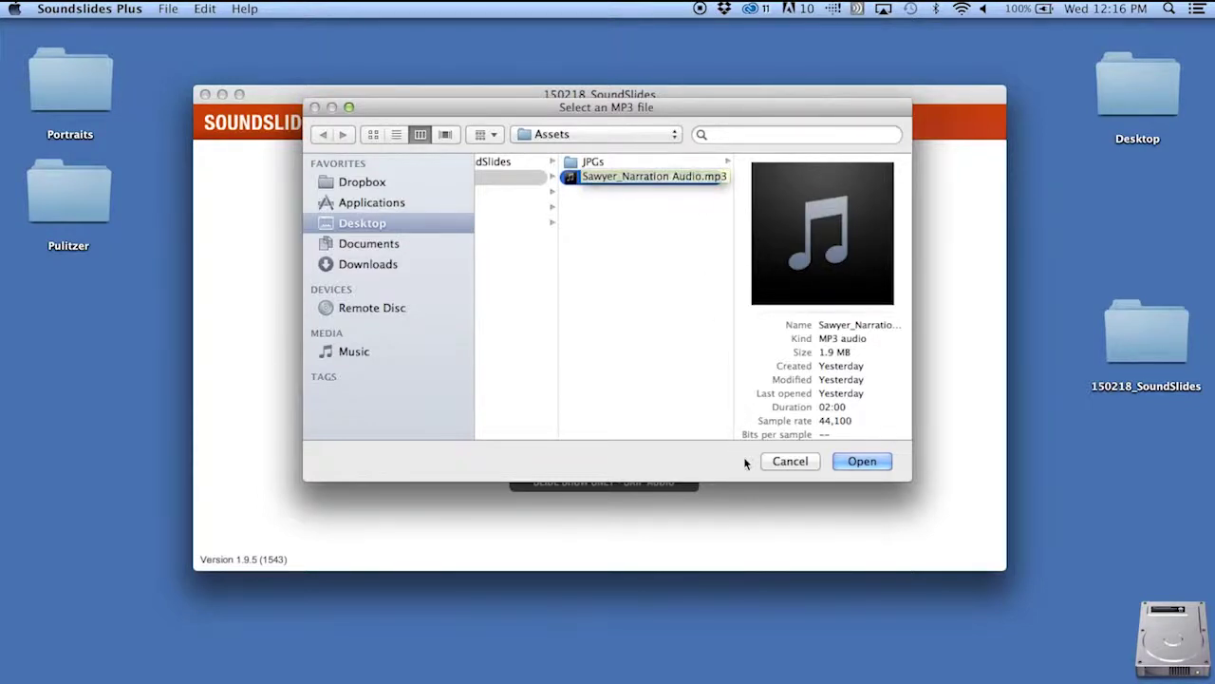
left_click(861, 465)
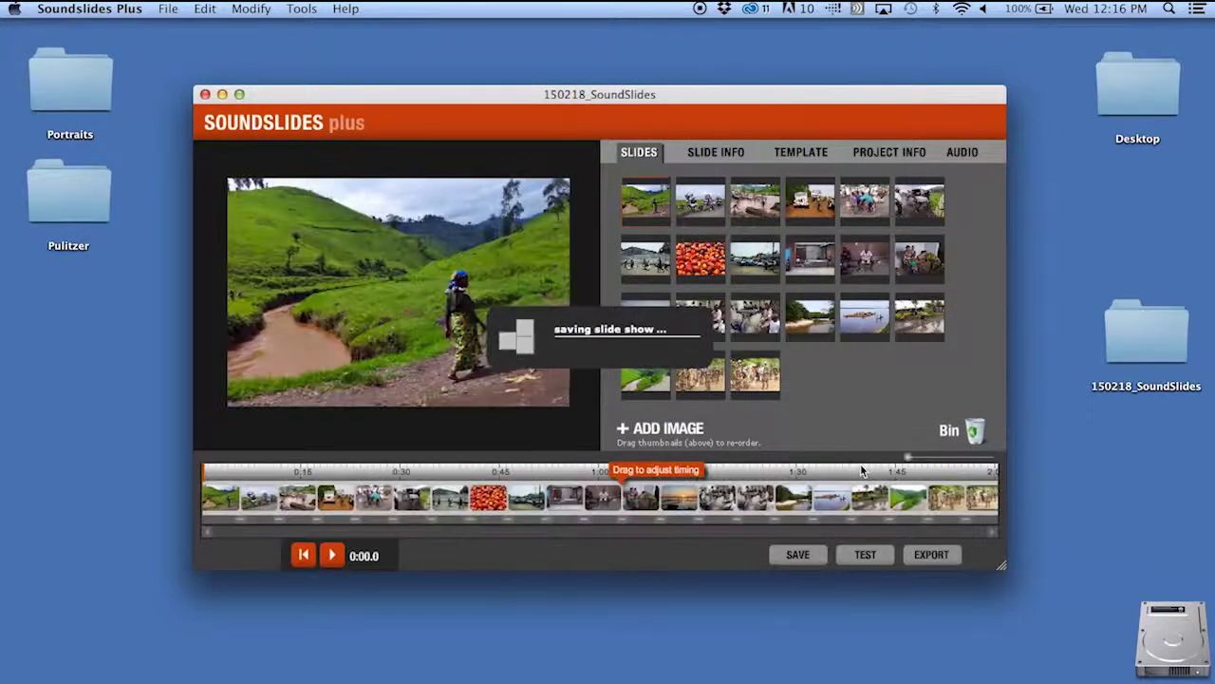
- Maximize the Soundslides Plus window so all 21 slides show in three rows
left_click(239, 94)
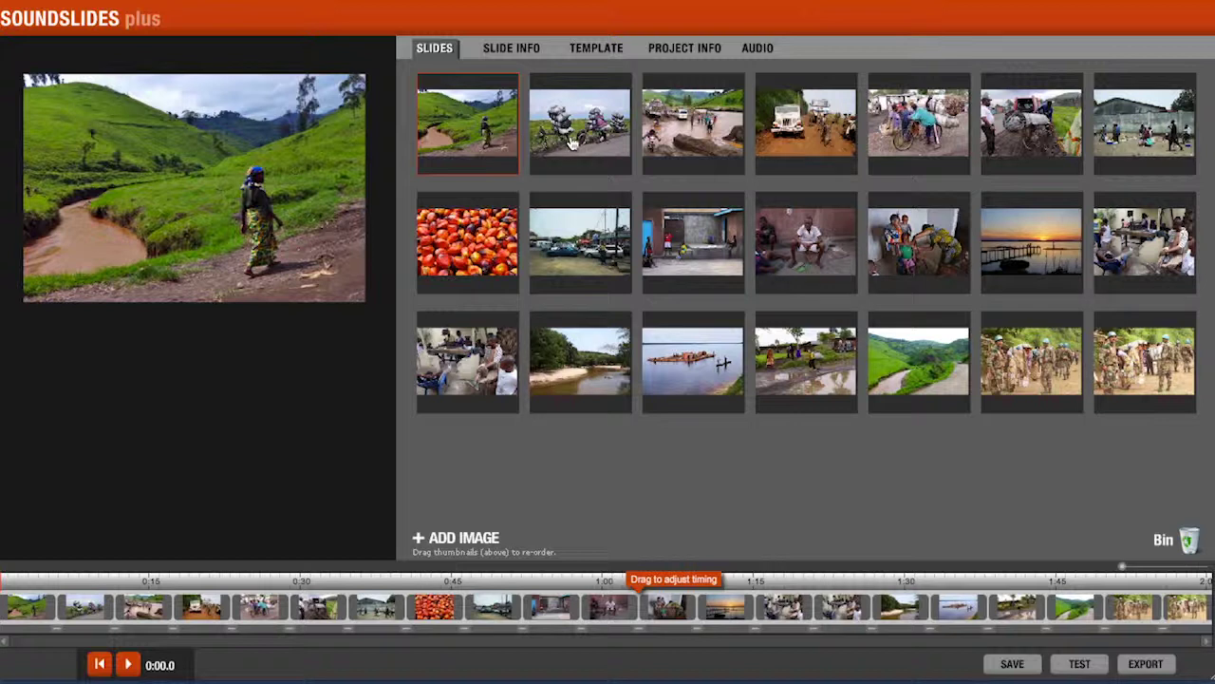
- Reorder the opening slides: seated boy first, then woman and child, then sunset
left_click_drag(573, 143, 465, 141)
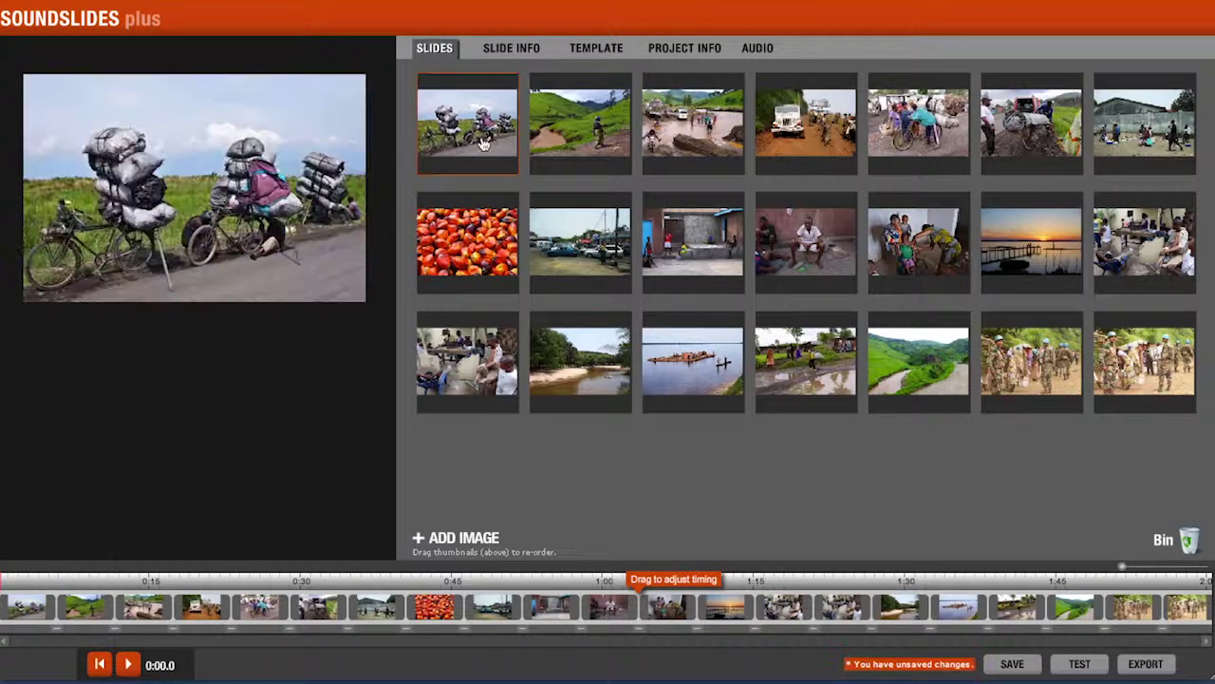
left_click_drag(805, 237, 467, 123)
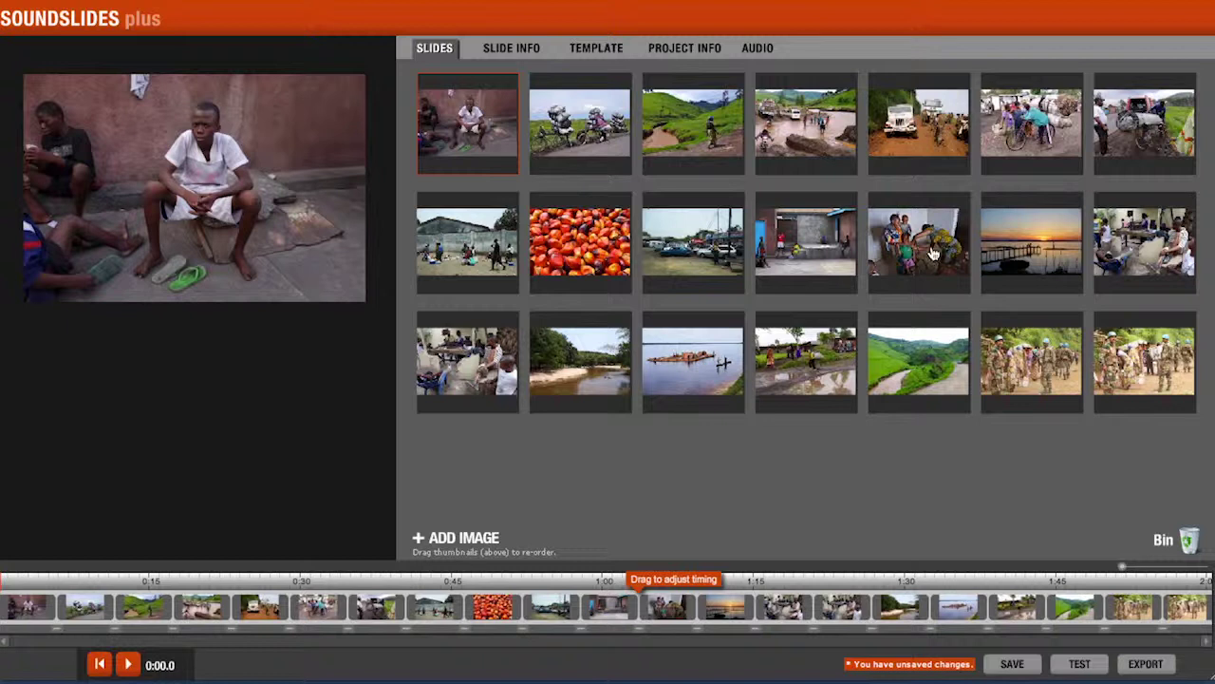
left_click_drag(932, 254, 579, 128)
left_click_drag(1015, 259, 653, 135)
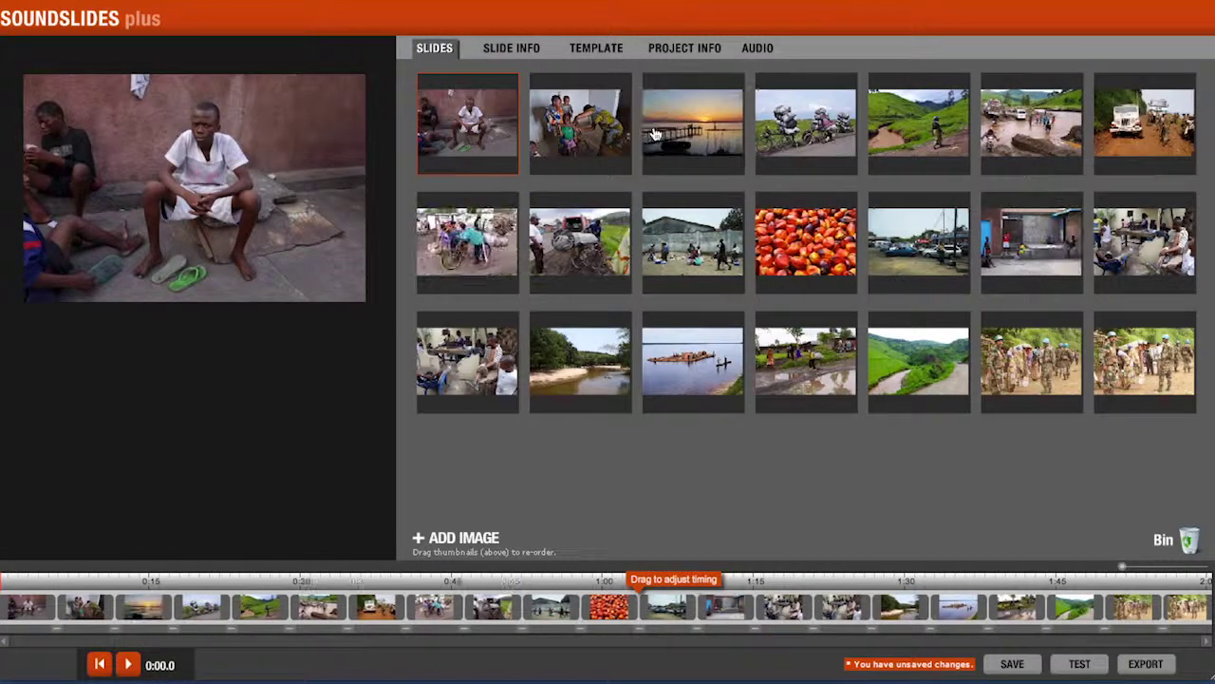
left_click_drag(790, 258, 808, 251)
- Retime the opening slides to a few seconds each, trimming the first to about 4.3 seconds
left_click_drag(57, 605, 33, 602)
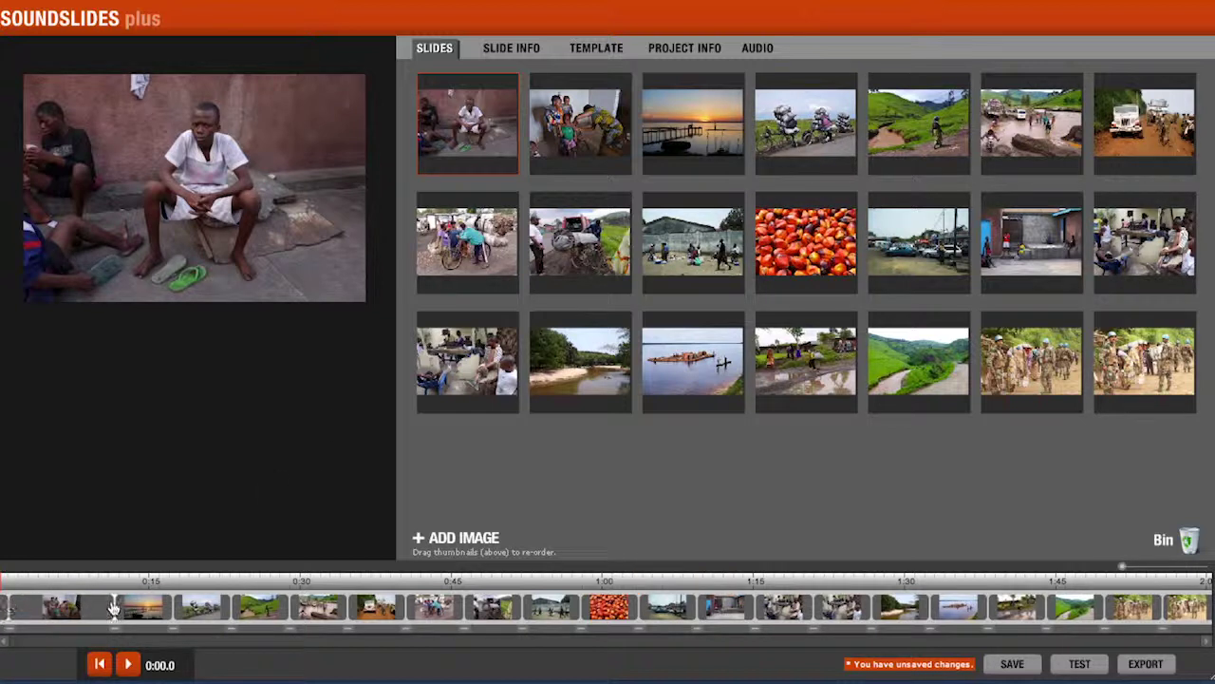
mouse_move(112, 606)
left_mouse_down()
mouse_move(26, 607)
mouse_move(42, 610)
left_mouse_up()
left_click_drag(236, 615, 45, 612)
left_click_drag(282, 616, 81, 613)
left_click_drag(351, 609, 101, 619)
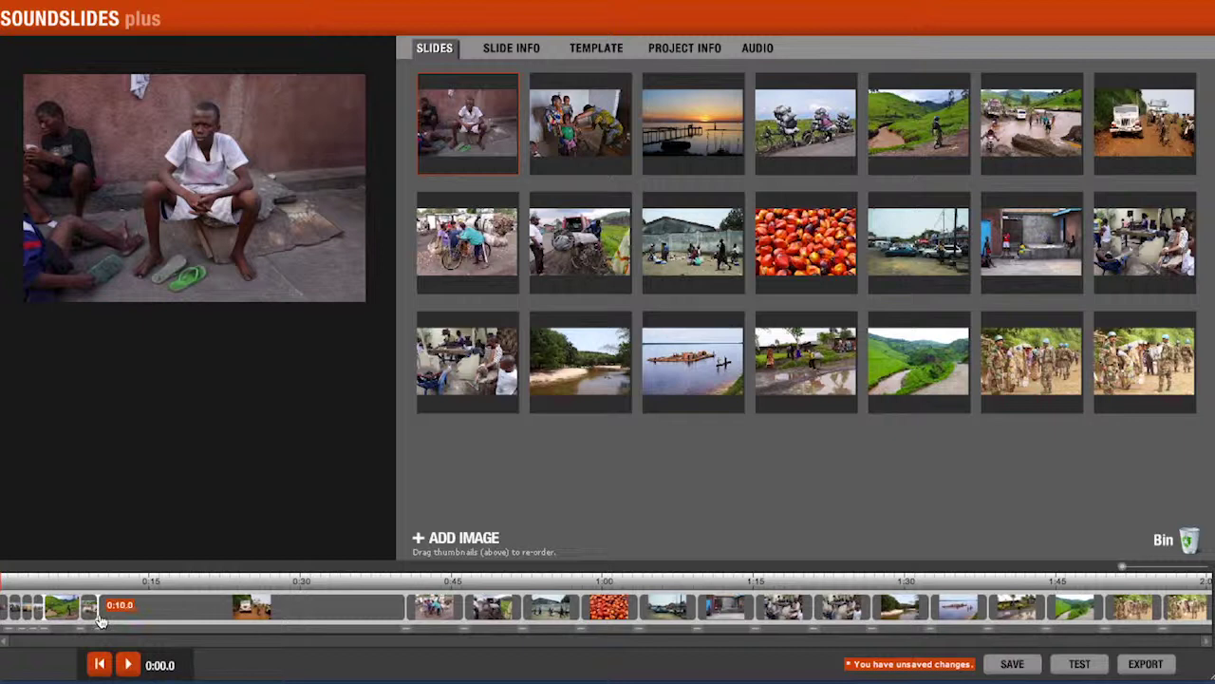
left_click_drag(5, 582, 500, 584)
- Play the slideshow from the start and pause around 0:15 on the UN jeep photo
left_click(23, 584)
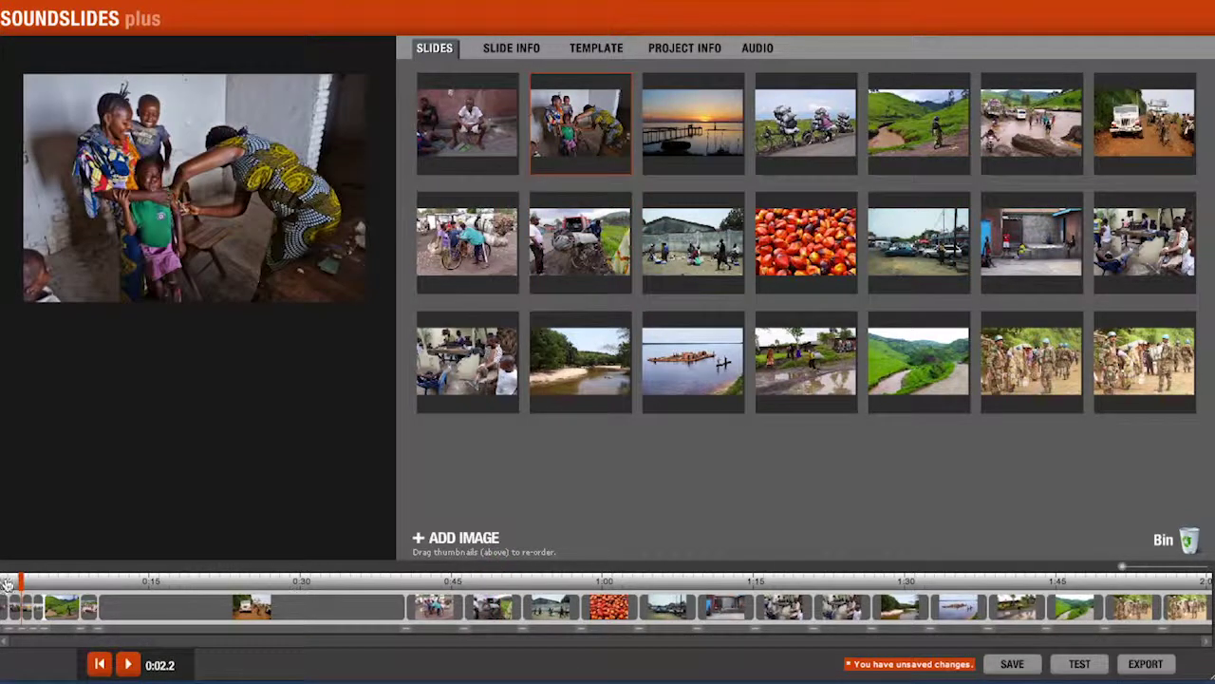
key("space")
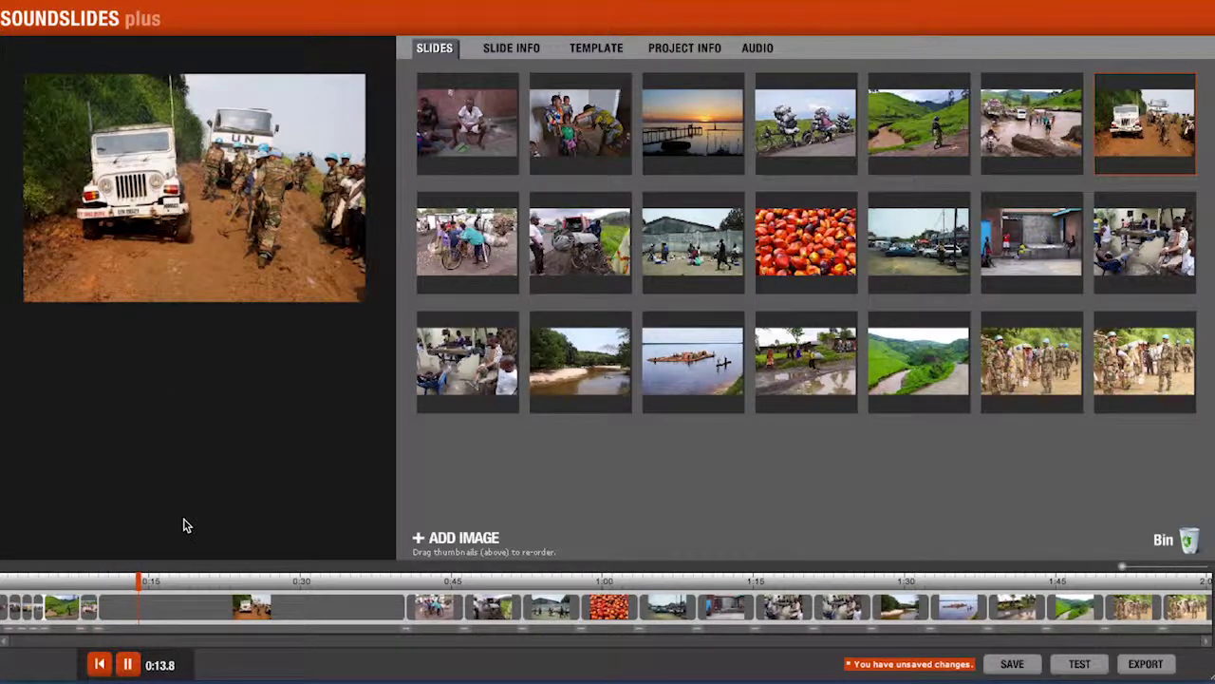
left_click(126, 665)
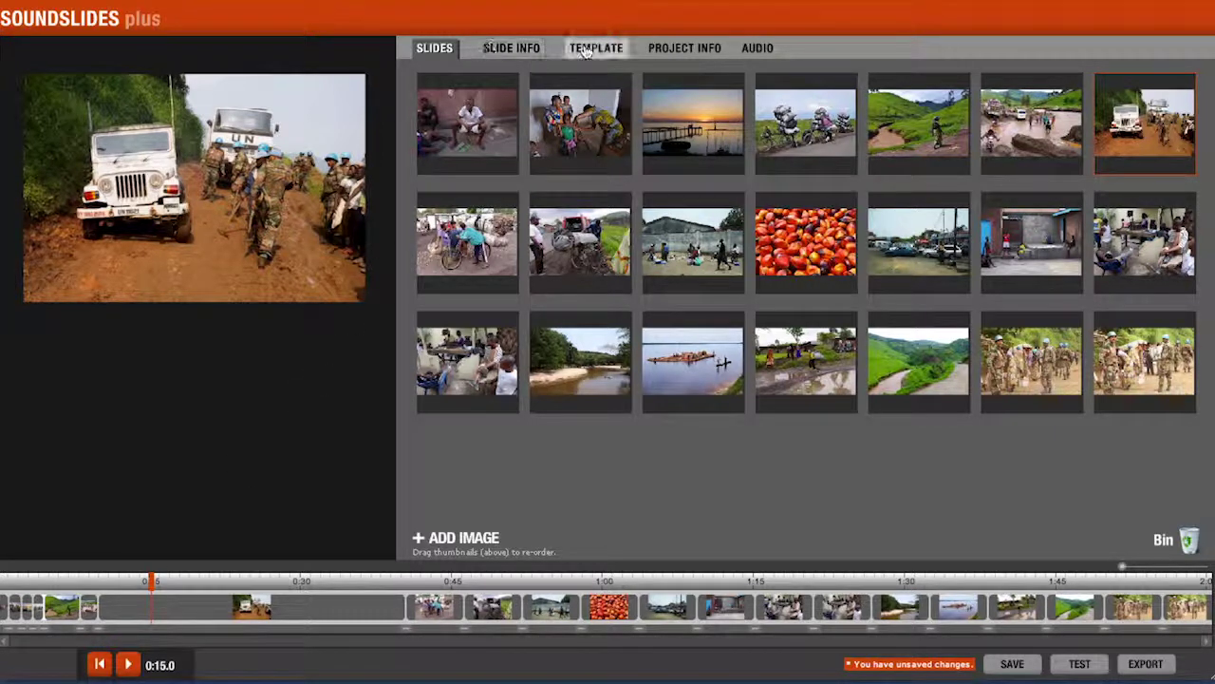
- Try the plain_black and night template colour presets, then revert to plain_white
left_click(531, 49)
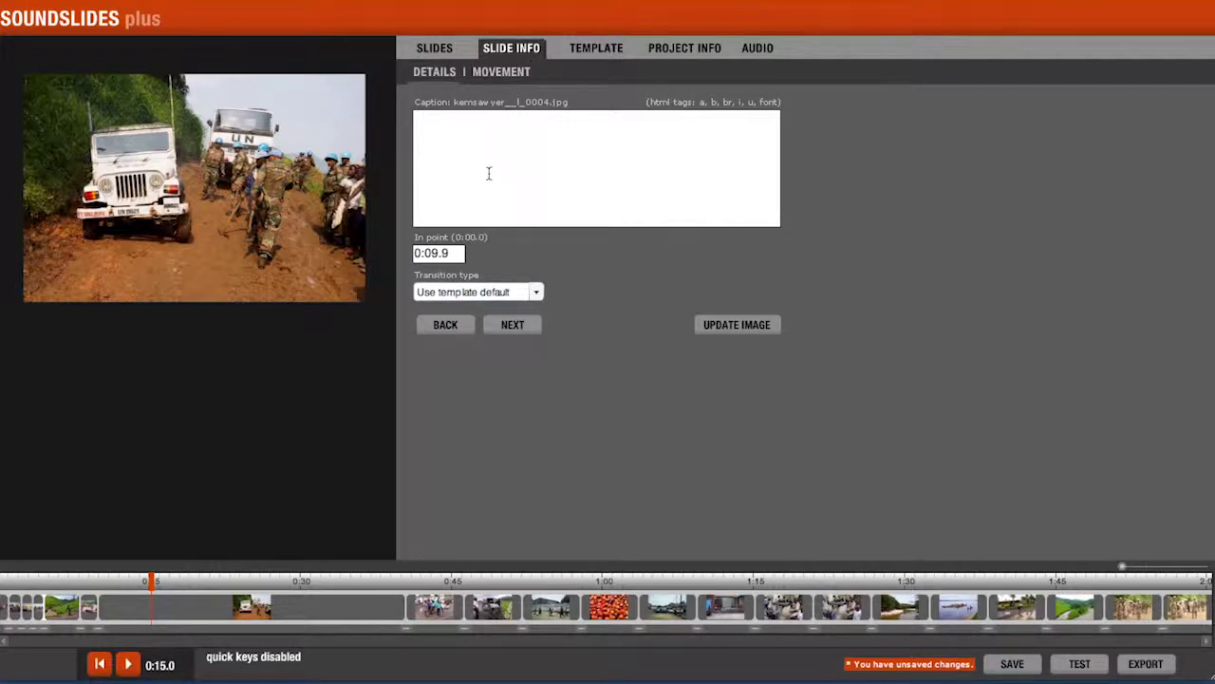
left_click(577, 50)
left_click(515, 124)
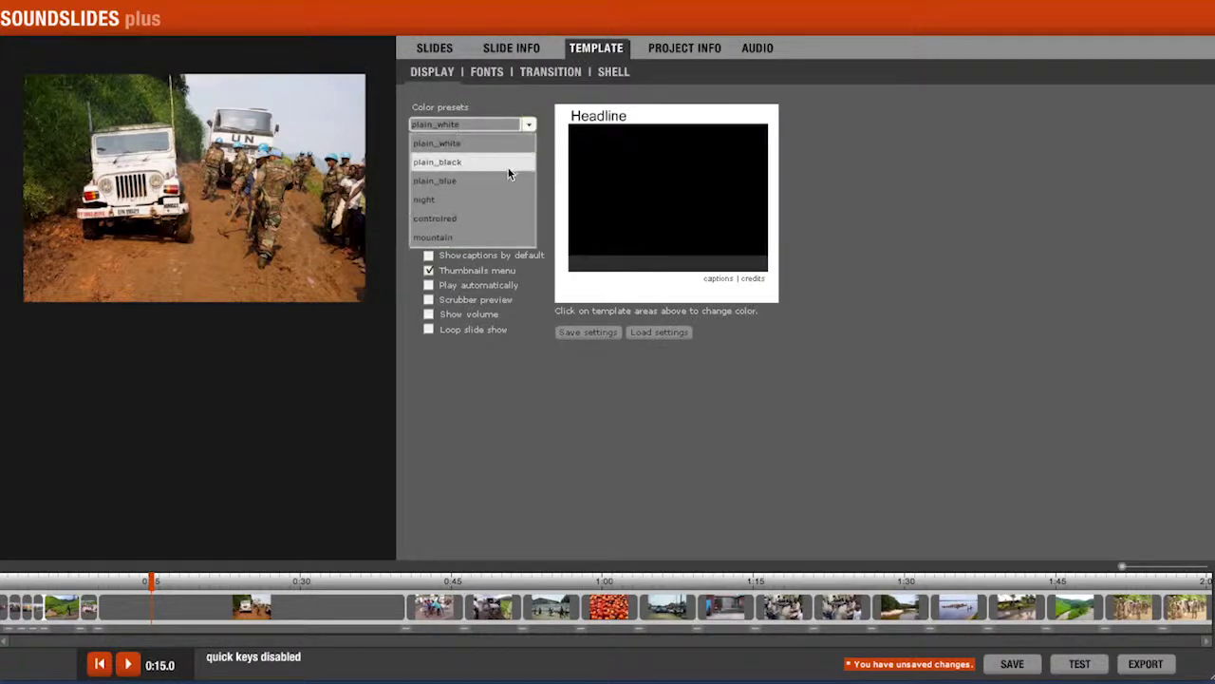
left_click(504, 171)
left_click(529, 127)
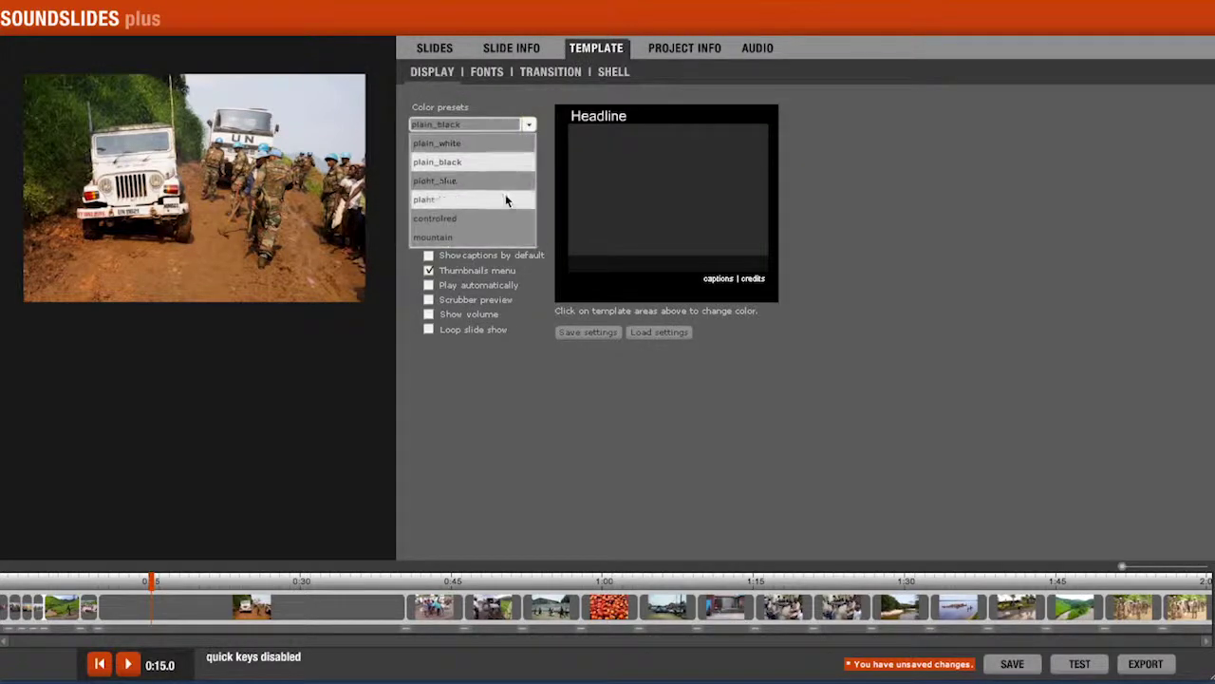
left_click(505, 193)
left_click(529, 126)
left_click(480, 142)
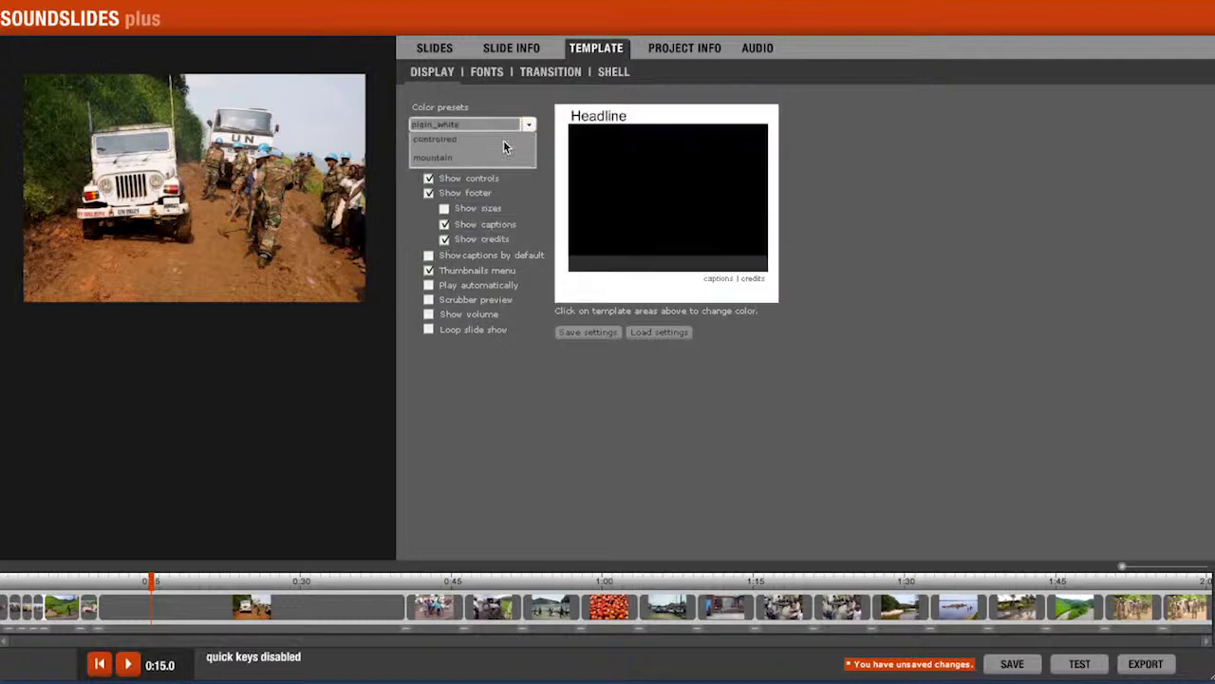
- Set the headline to 'Congo's Children' and enter a photos-and-audio credit with the author's name
left_click(684, 48)
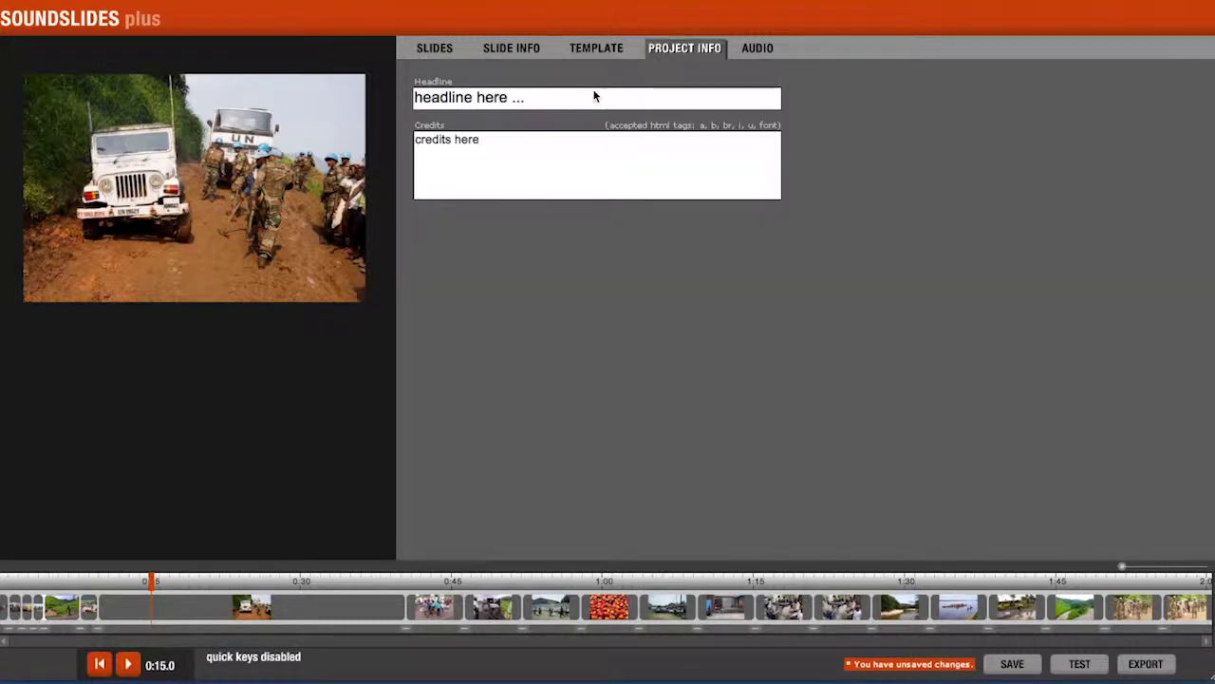
left_click_drag(595, 97, 414, 97)
type("Congo'")
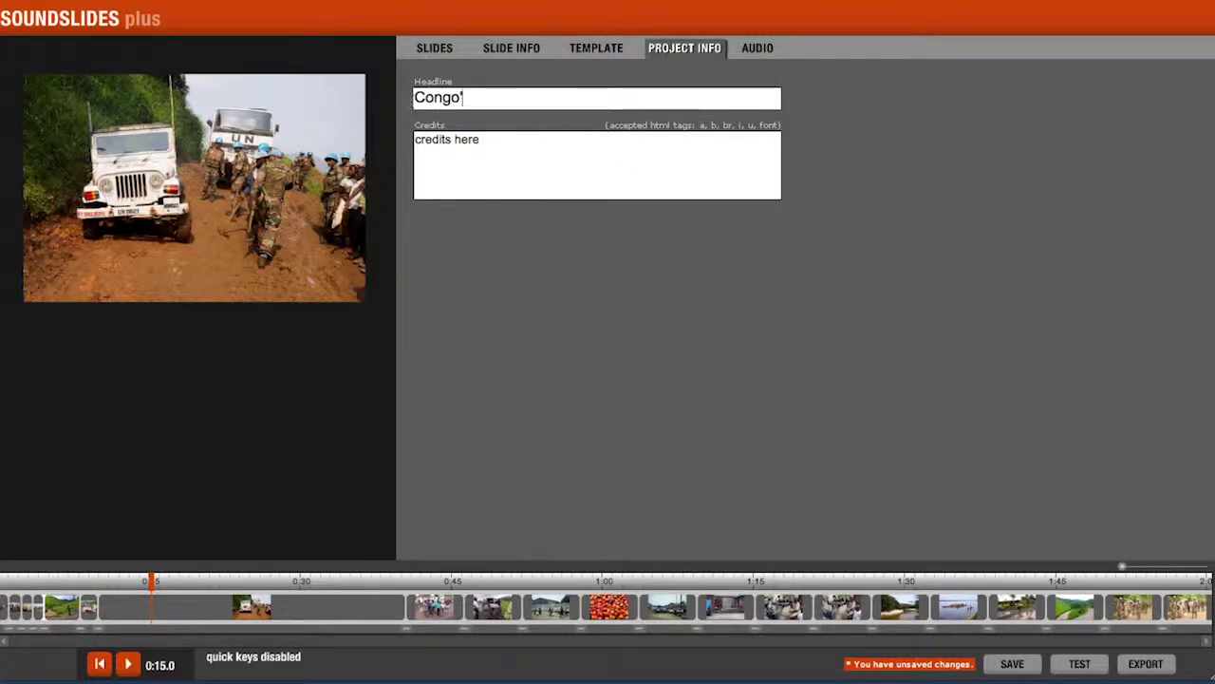
type("s Children")
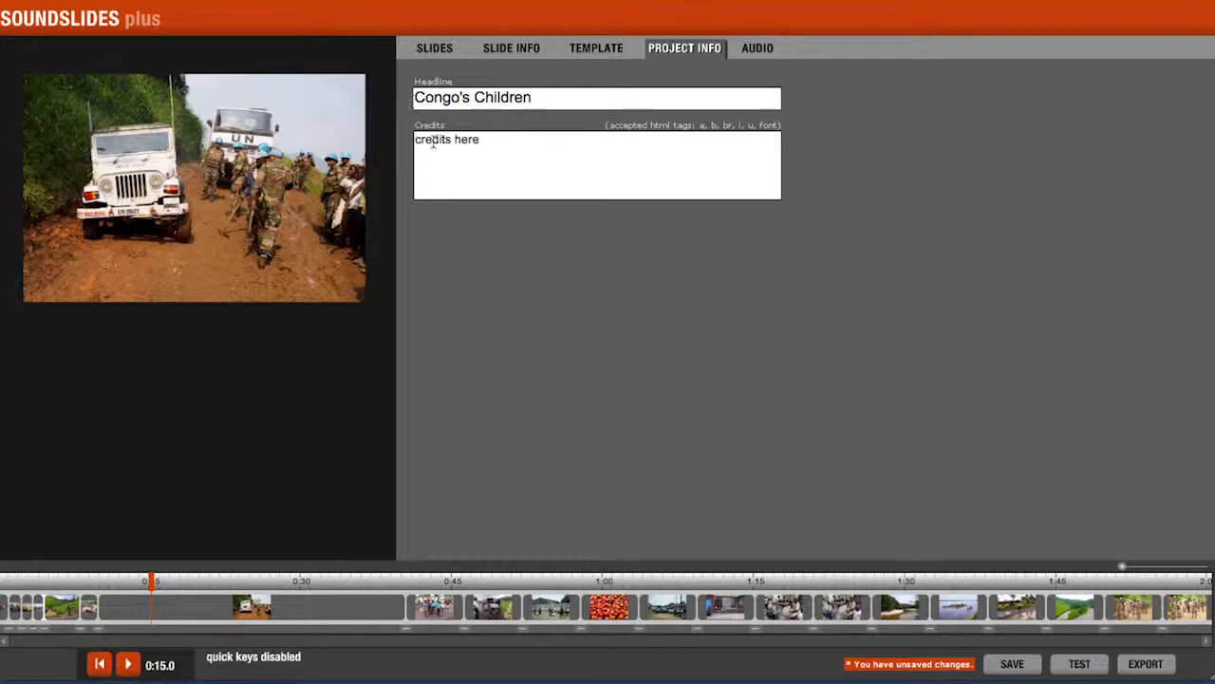
left_click_drag(494, 147, 390, 142)
type("Photos and Audio by Kem Sawyer")
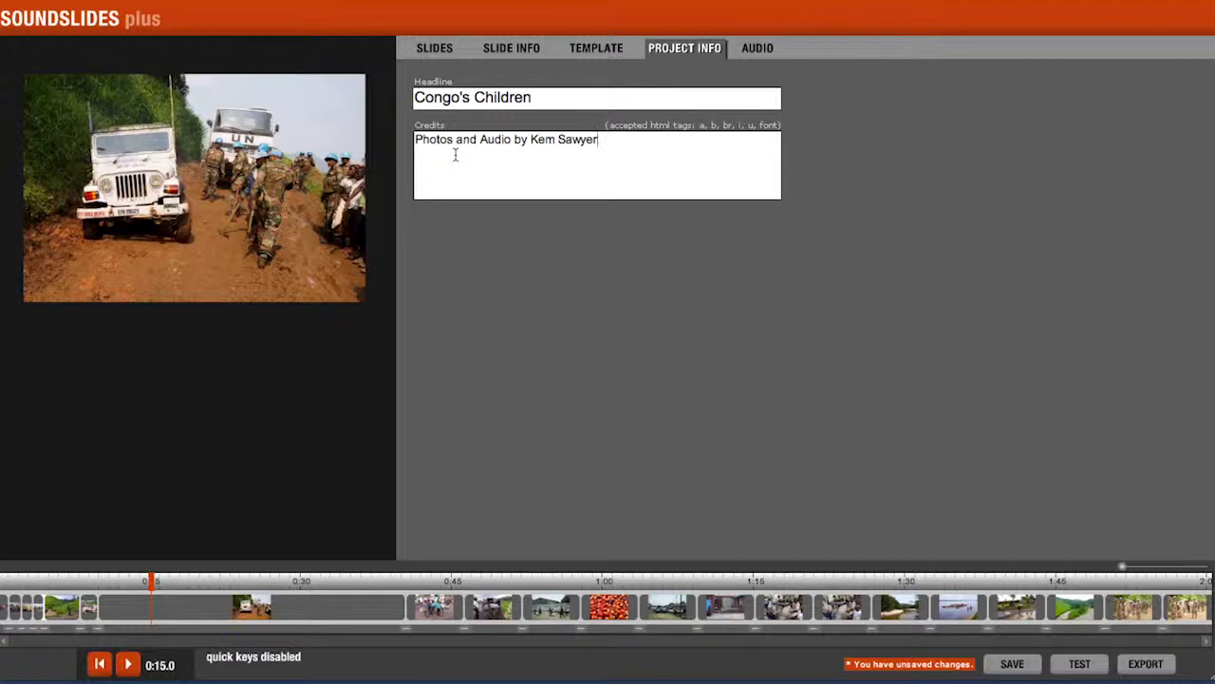
- Browse via Import Audio to the narration MP3 in Desktop > Assets, cancel, and return to Slides
left_click(759, 53)
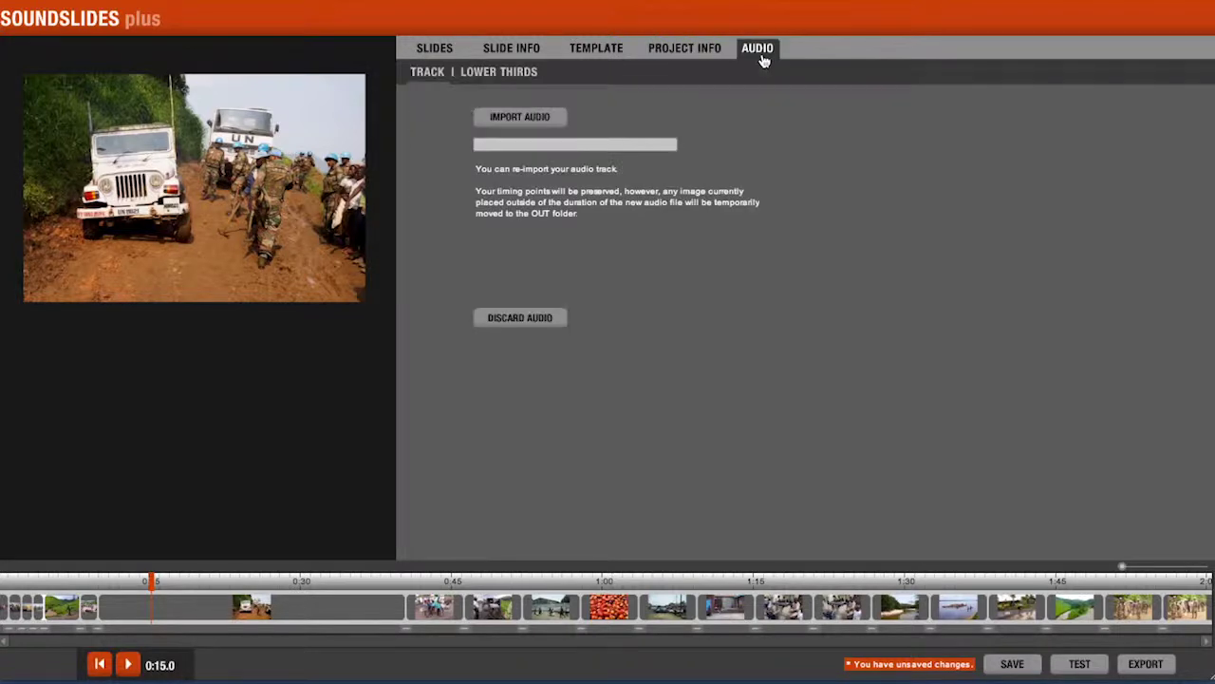
left_click(541, 117)
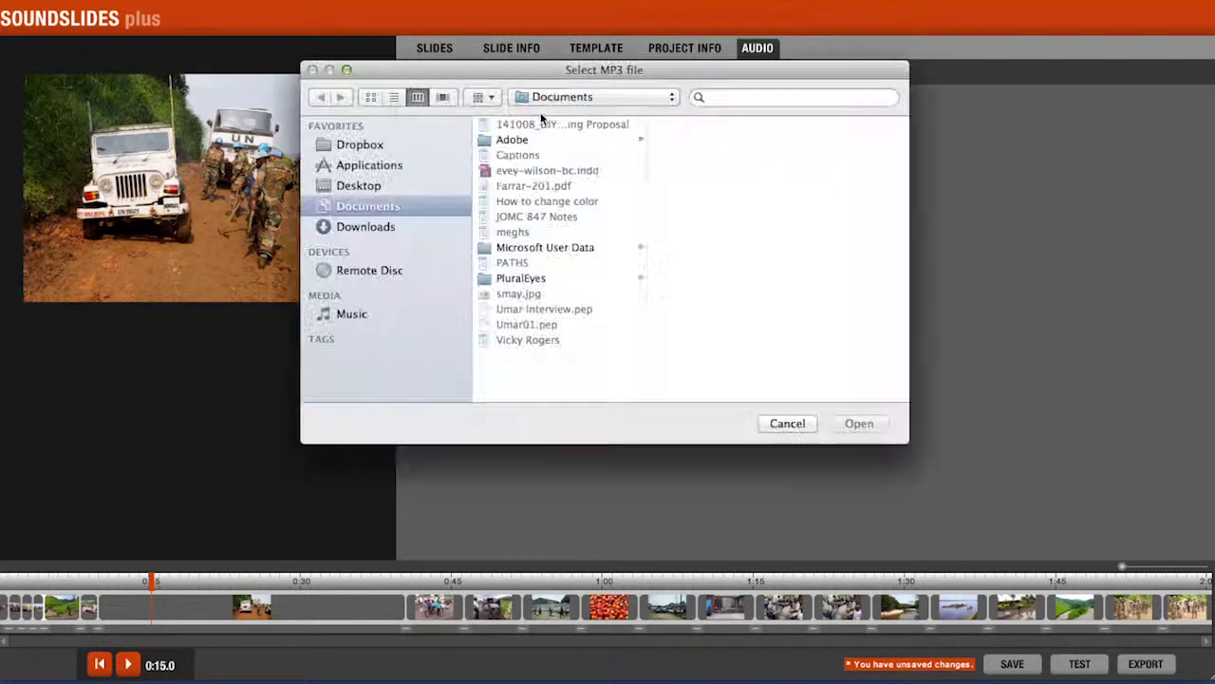
left_click(367, 188)
left_click(505, 141)
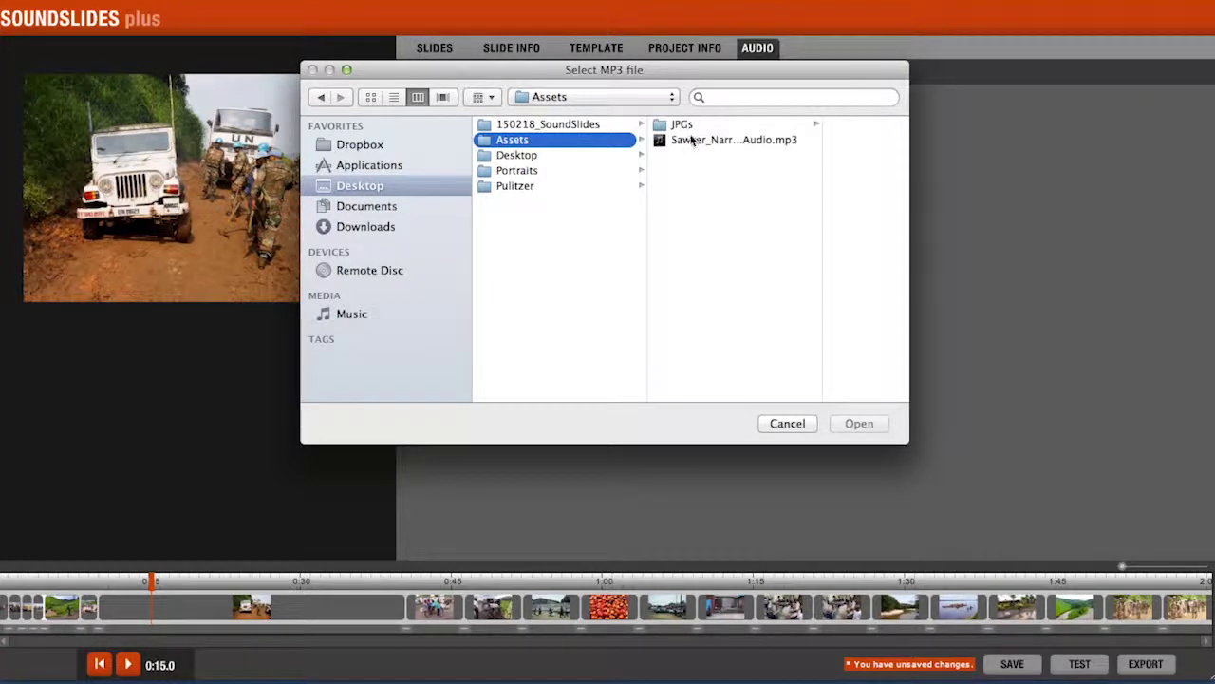
left_click(691, 139)
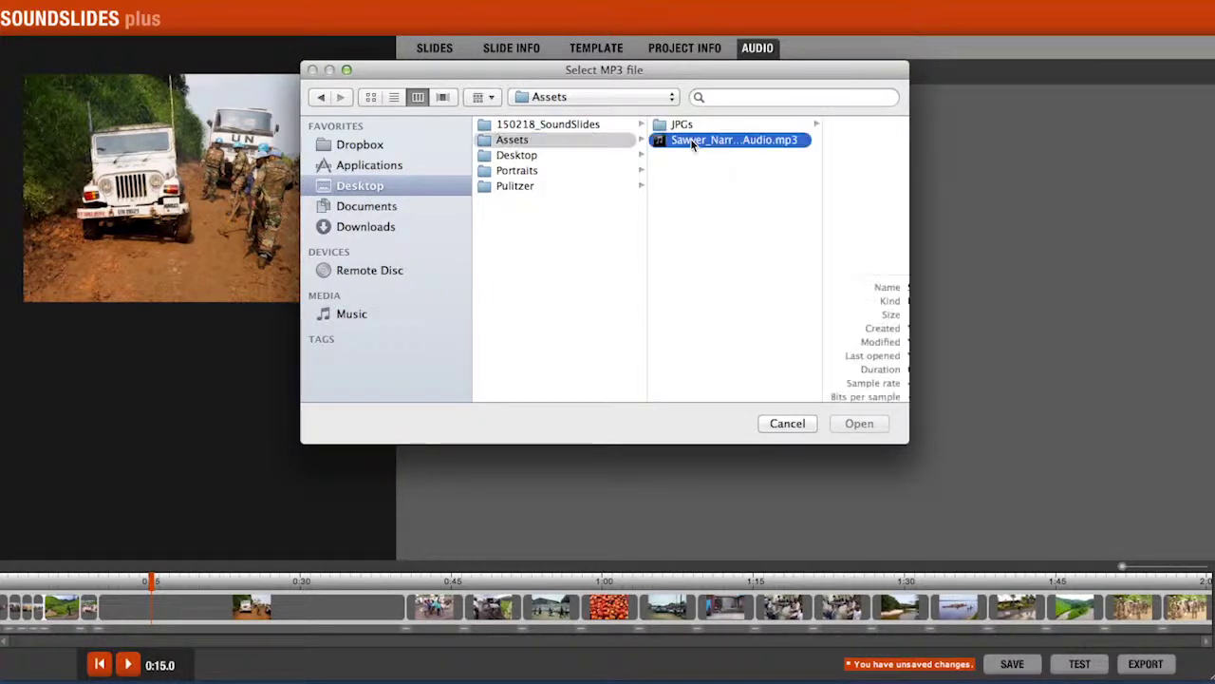
left_click(788, 424)
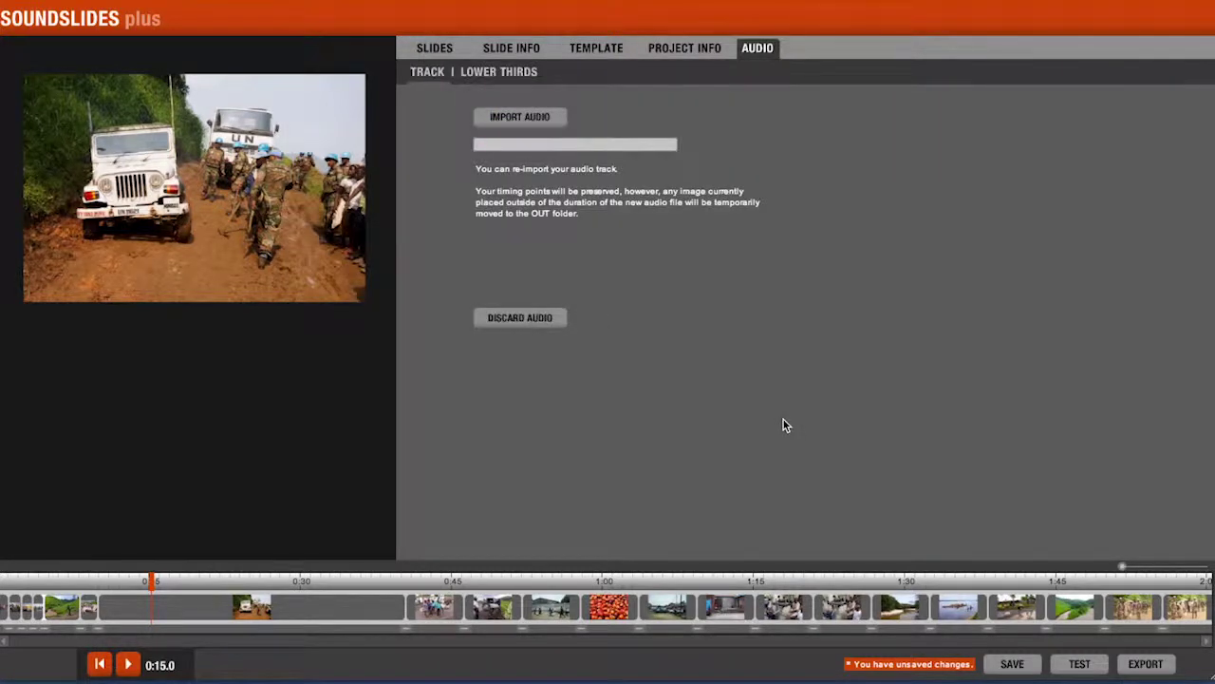
left_click(439, 50)
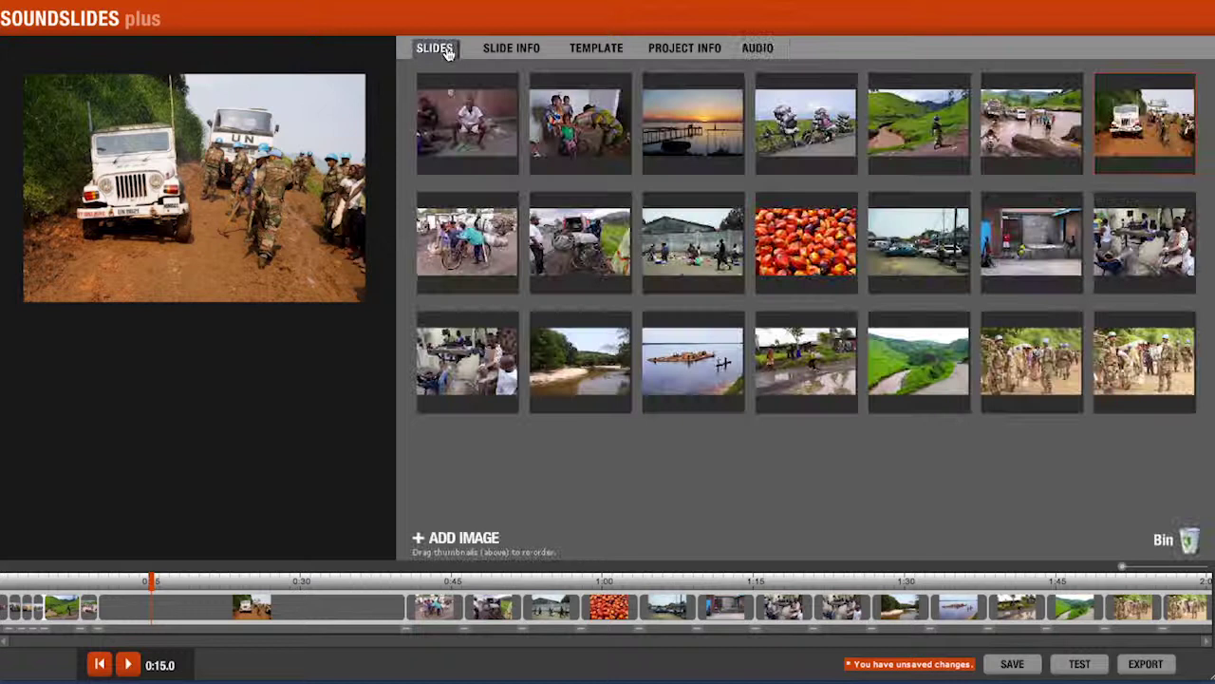
- Export the slideshow and rename its publish_to_web folder to Sawyer_Congo'sChildren
left_click(1144, 663)
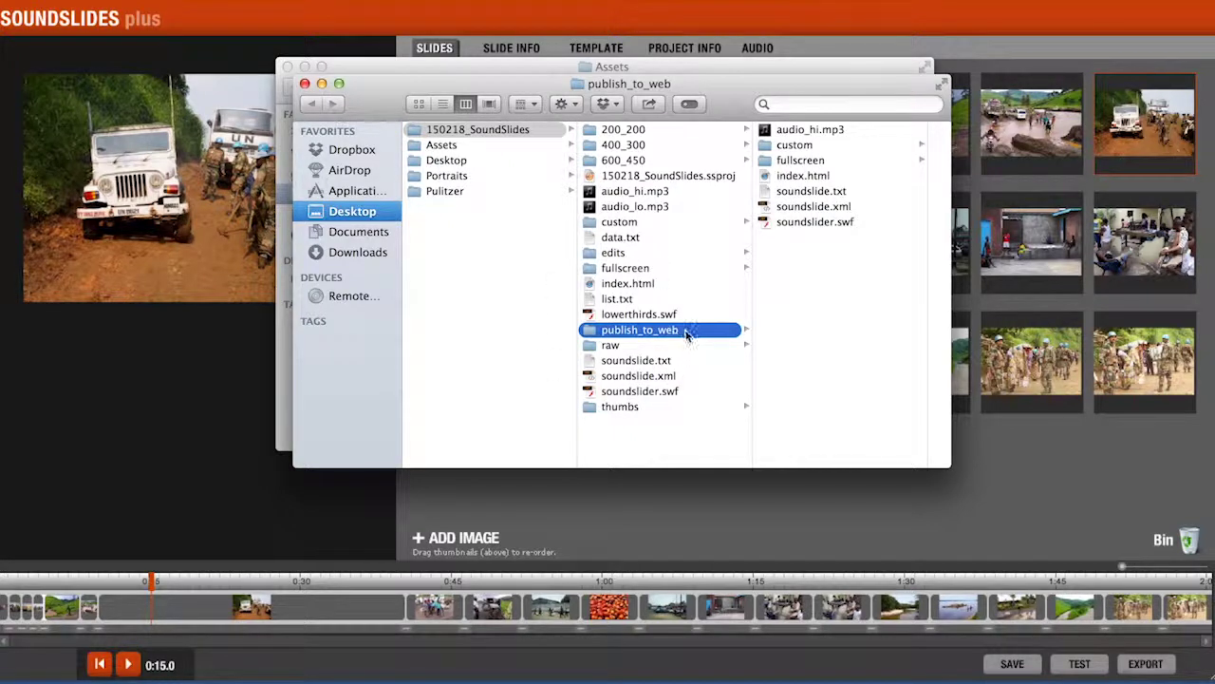
left_click(652, 333)
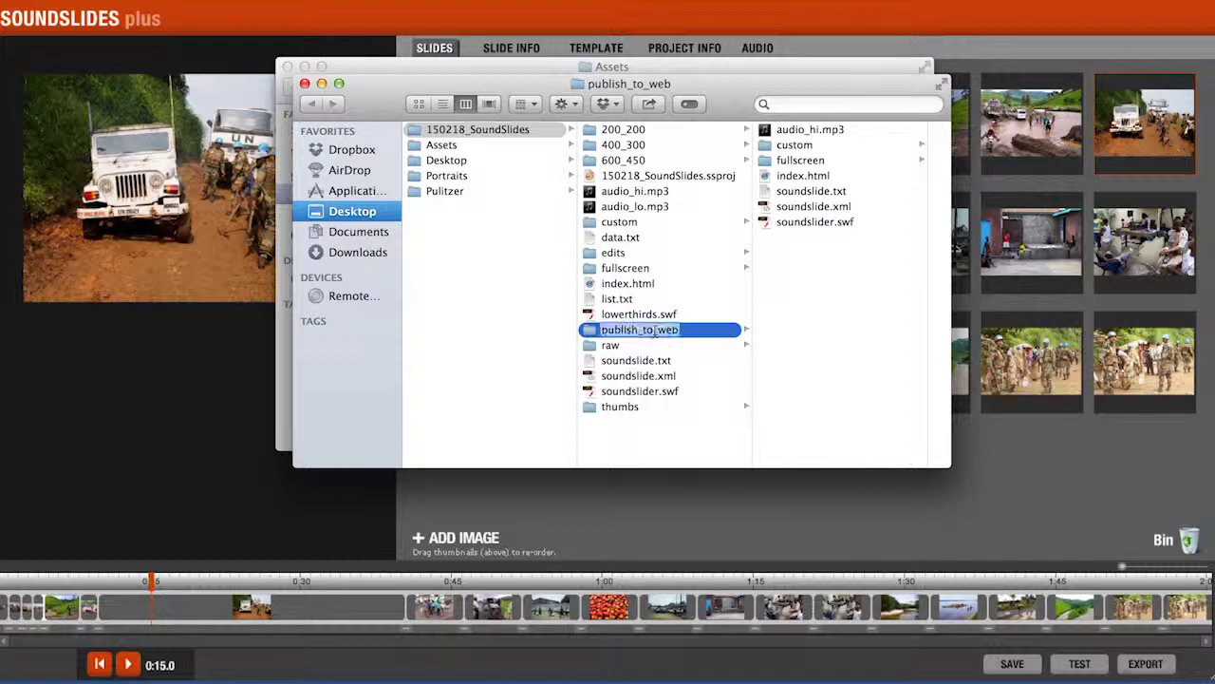
type("Sawyer")
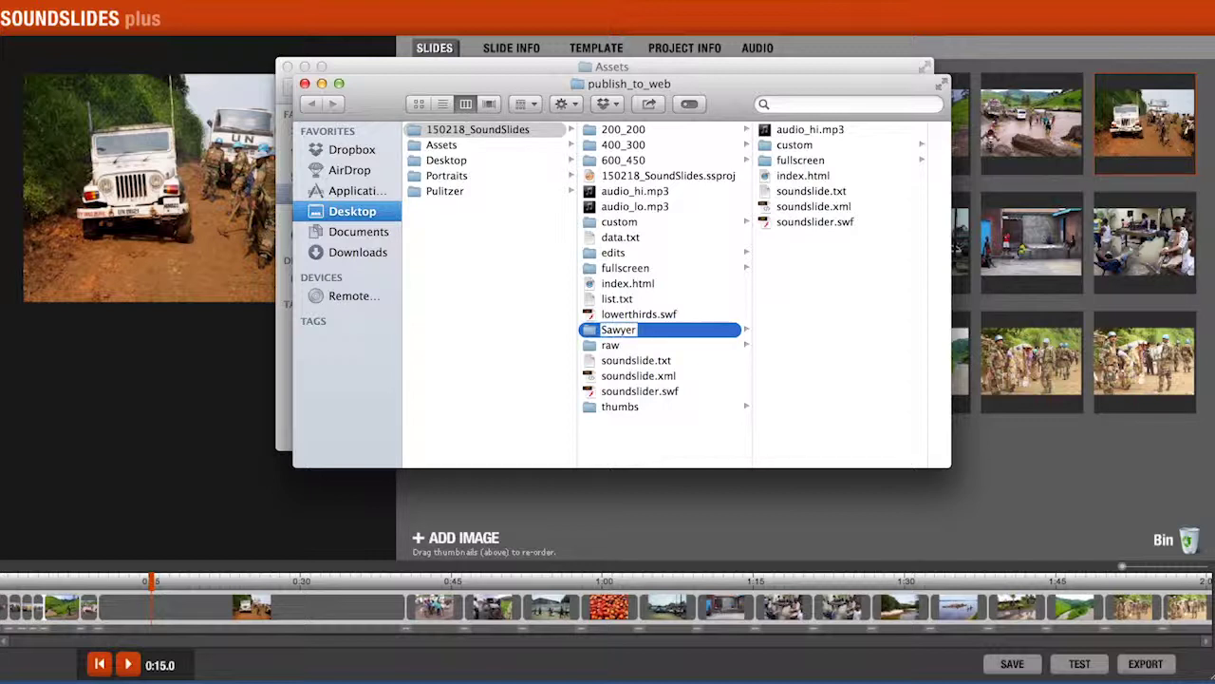
type("_Congo'sChi")
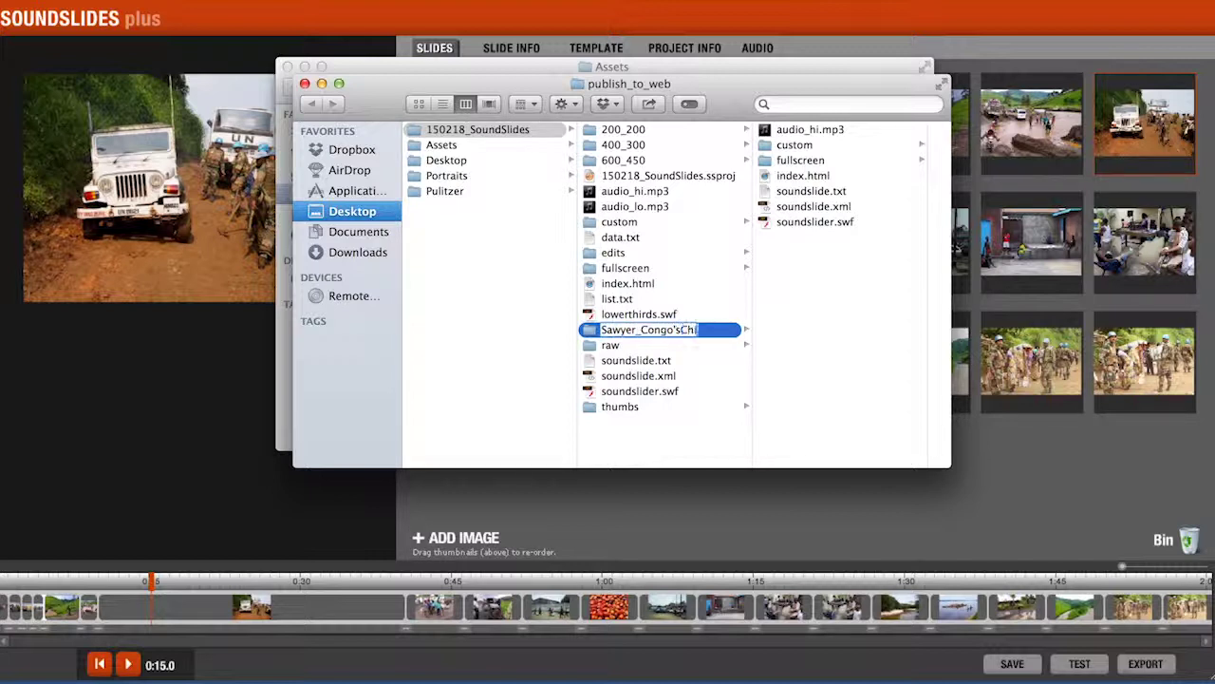
type("ldren")
key("Return")
- Compress the folder into a 10.1 MB Sawyer_Congo'sChildren.zip
right_click(596, 349)
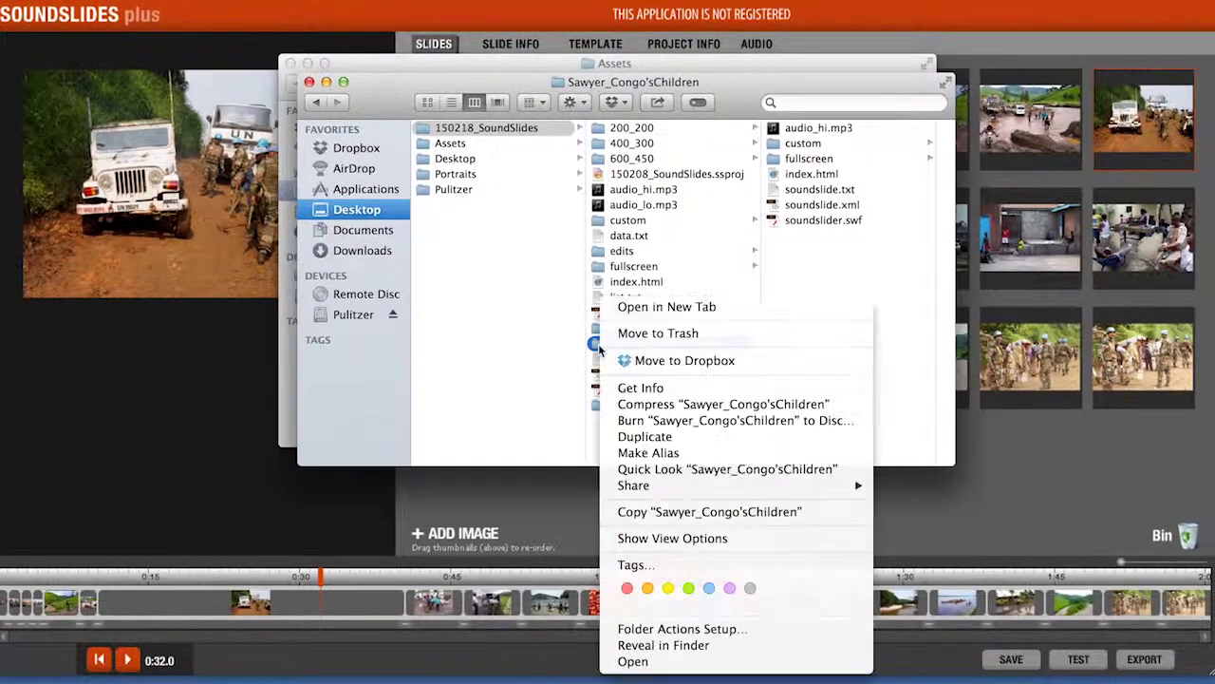
left_click(659, 404)
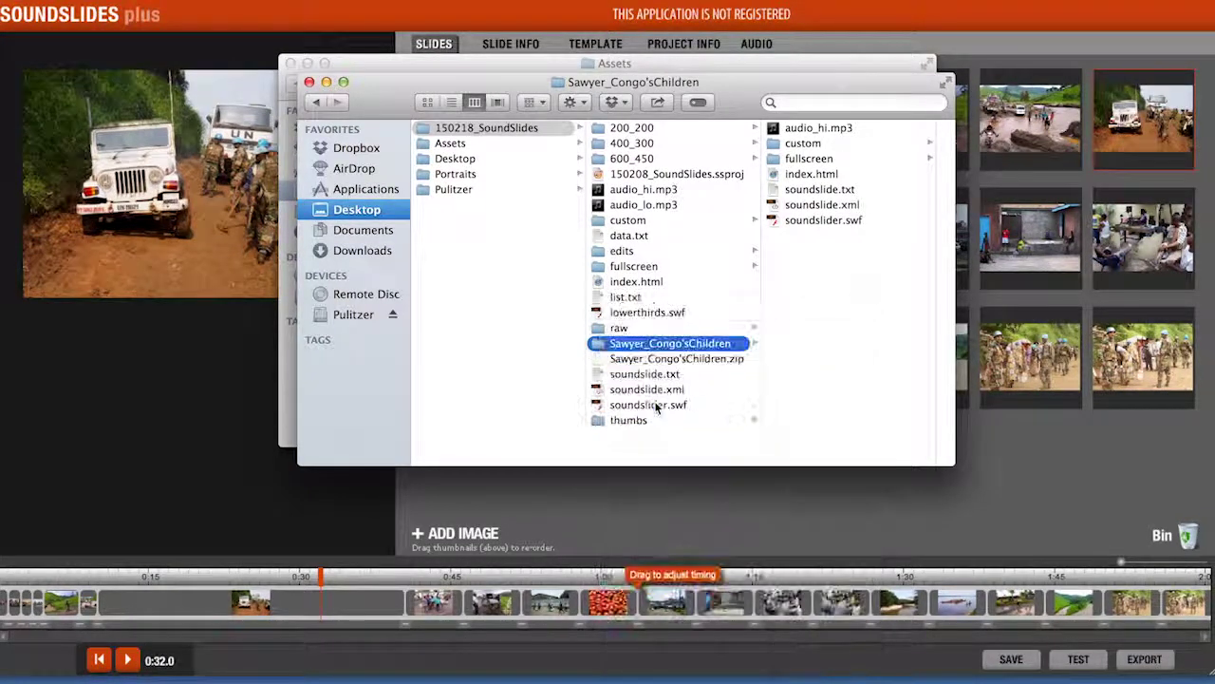
left_click(670, 359)
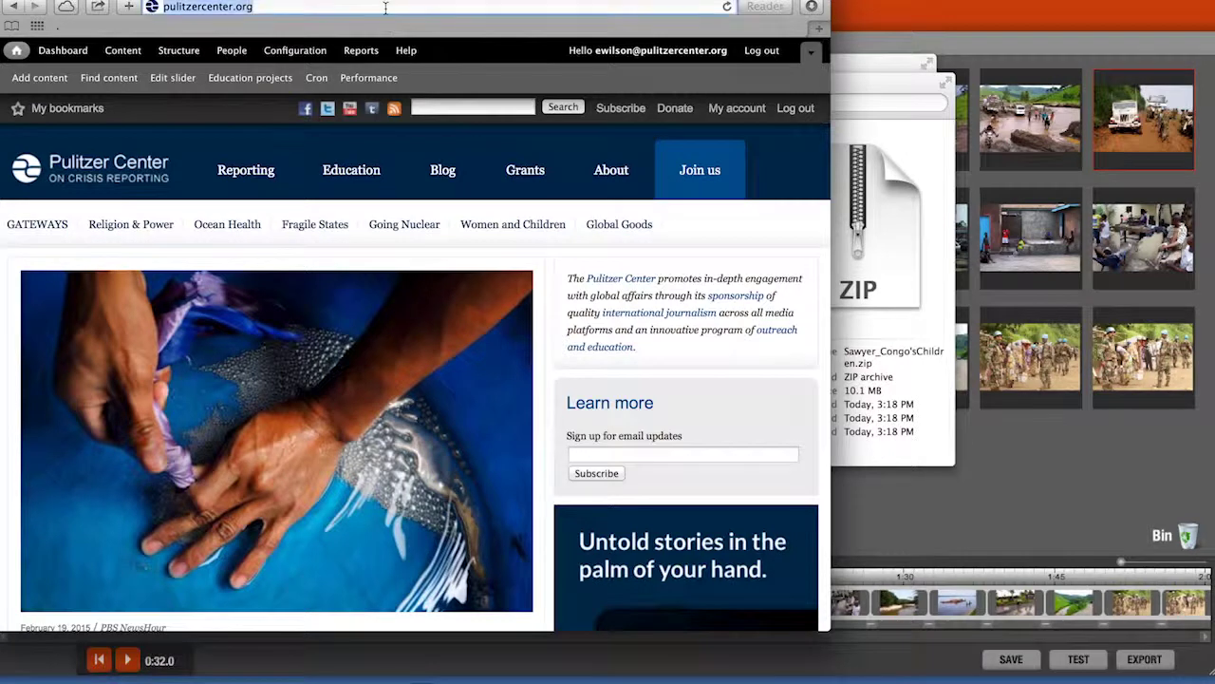
- Load the Soundslides video converter page and start entering the e-mail address for the download link
type("http://tools.soundslides.com/converter/")
key("Return")
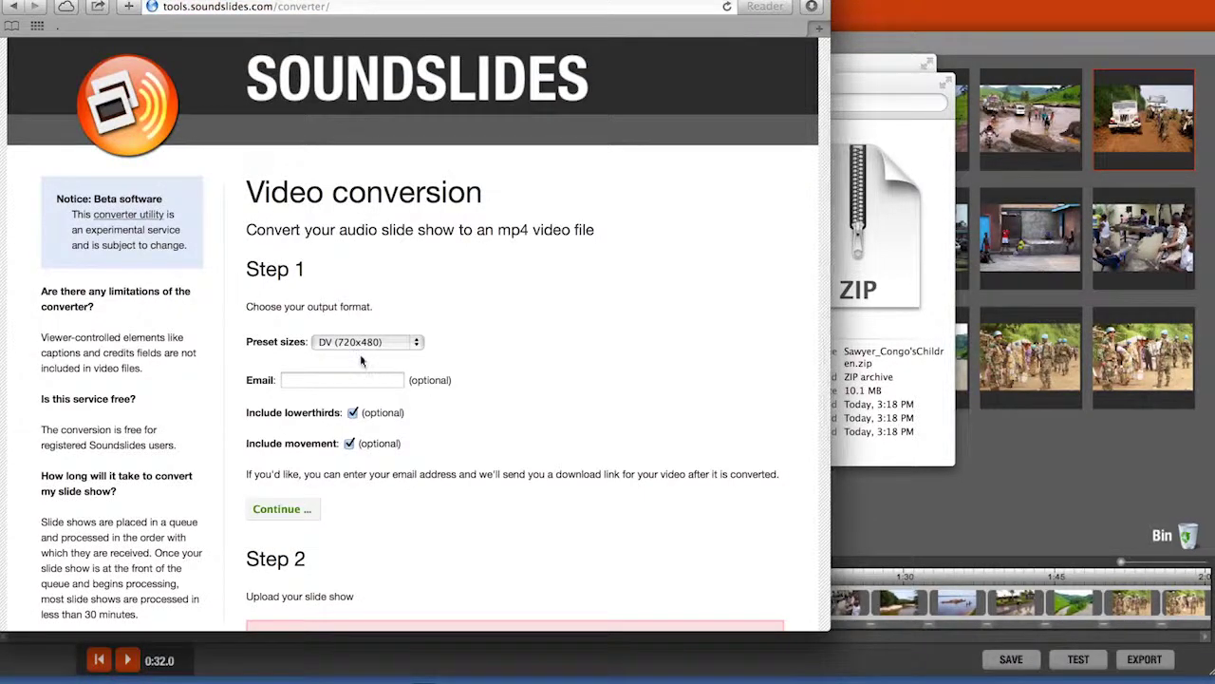
left_click(358, 378)
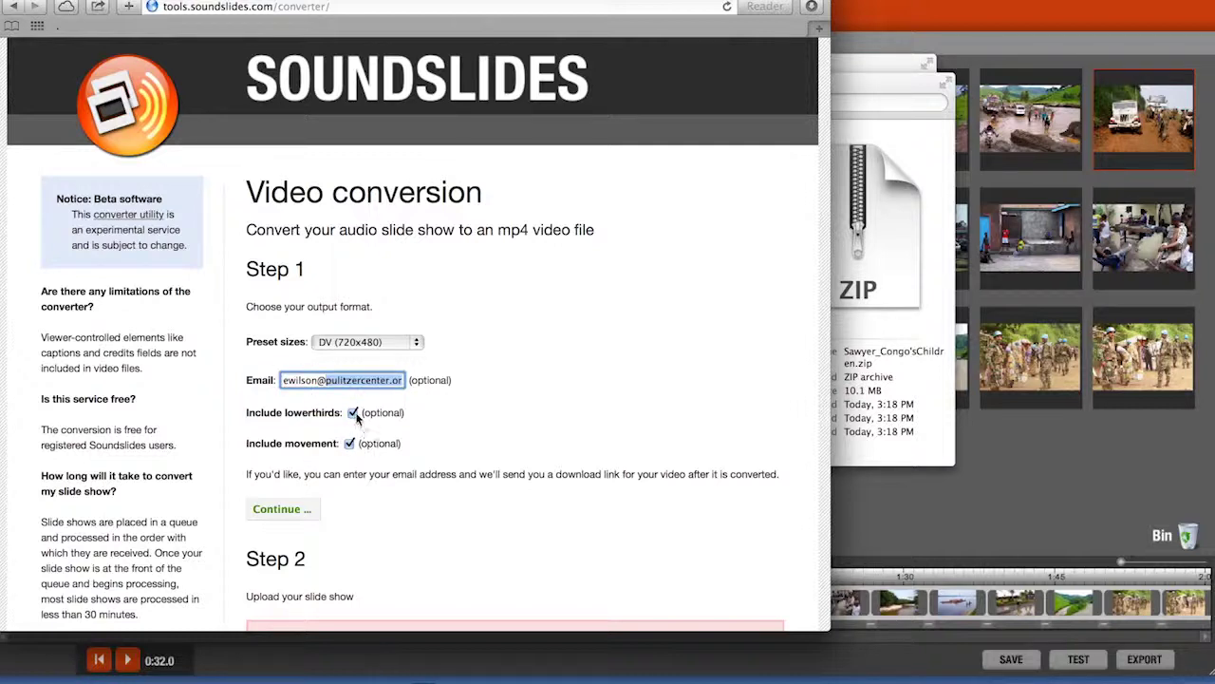
- Keep DV (720x480) output with lowerthirds and movement included, and continue to the upload step
left_click(353, 425)
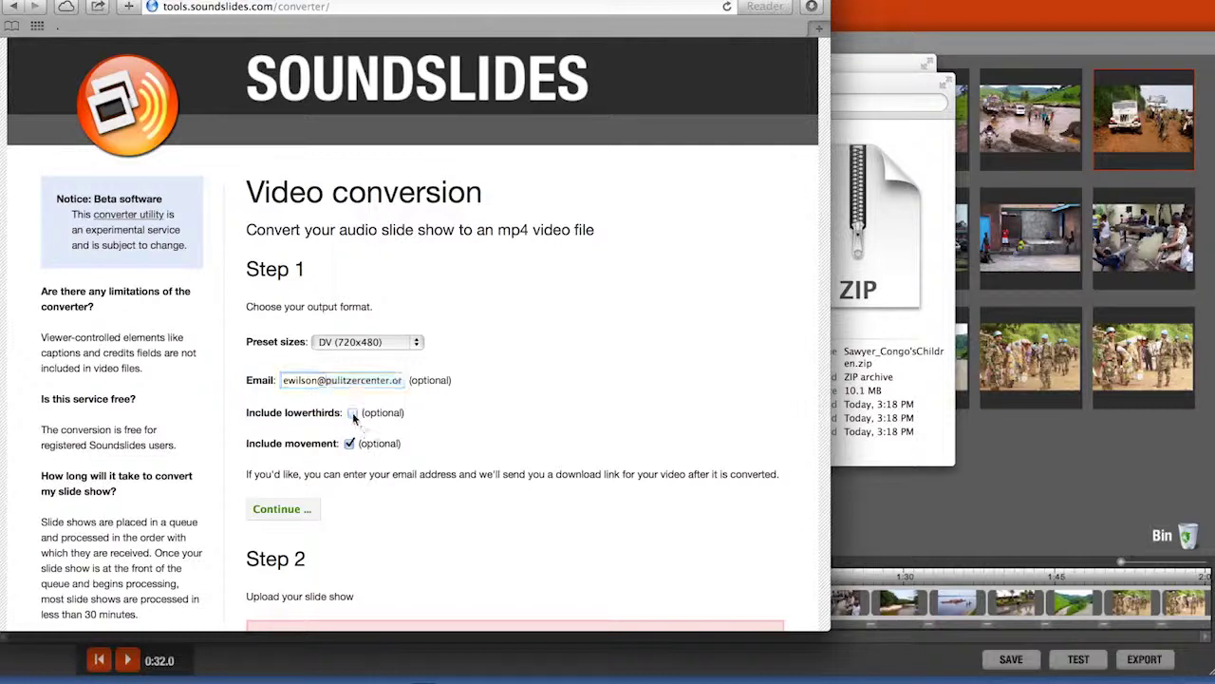
left_click(352, 444)
left_click(298, 513)
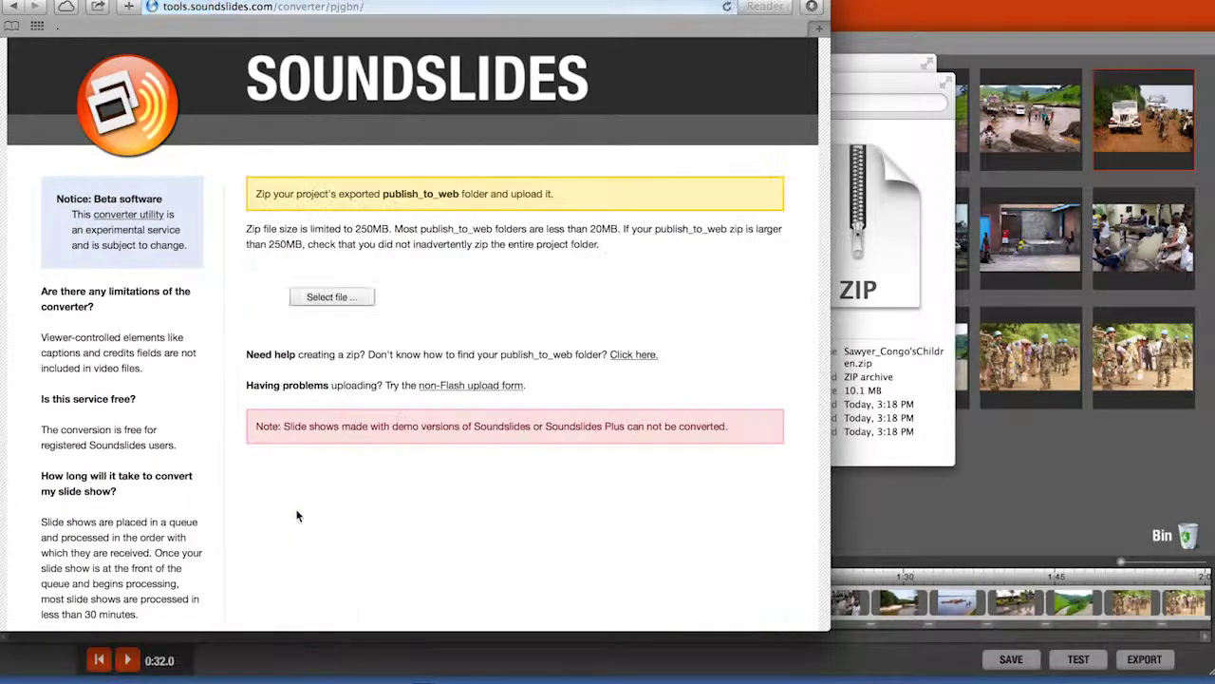
- Upload Sawyer_Congo'sChildren.zip for conversion and download the finished headline_here.mp4 video
left_click(351, 298)
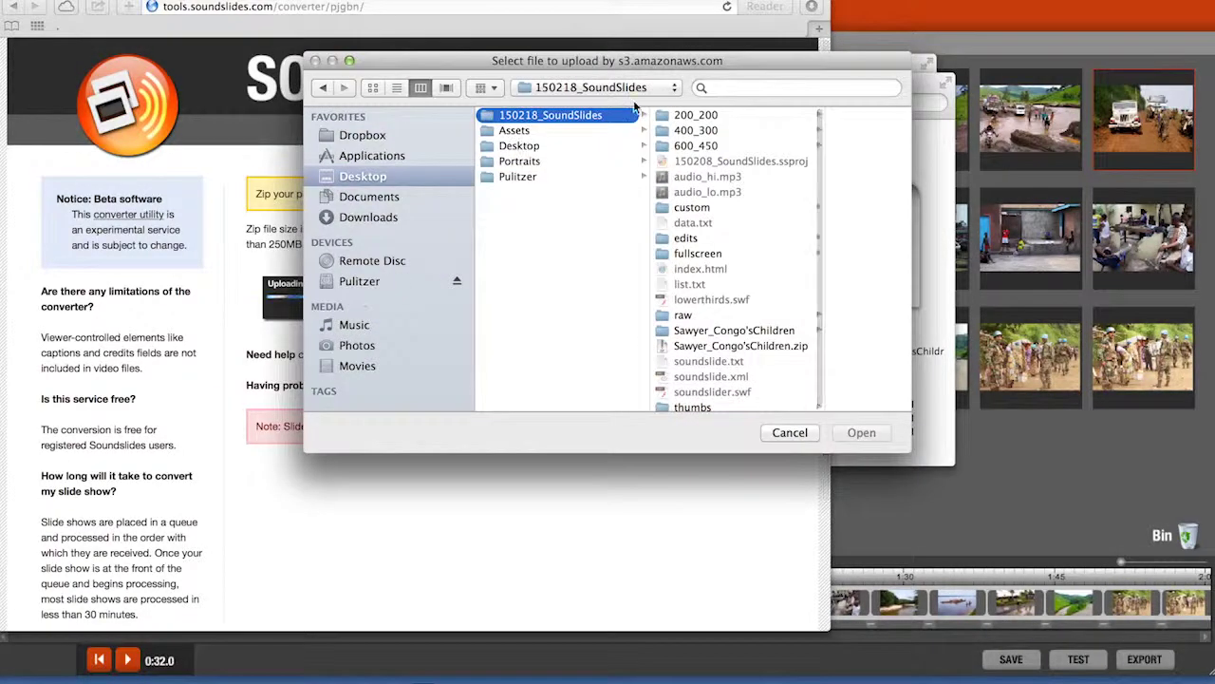
left_click(774, 345)
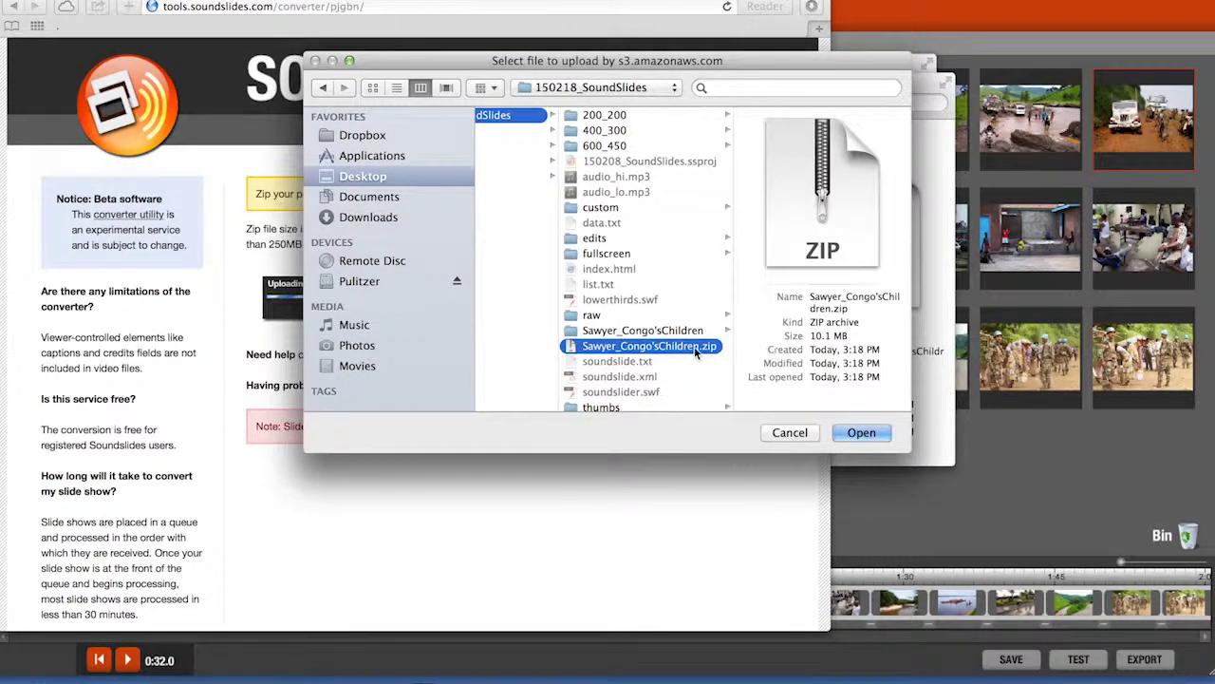
left_click(872, 434)
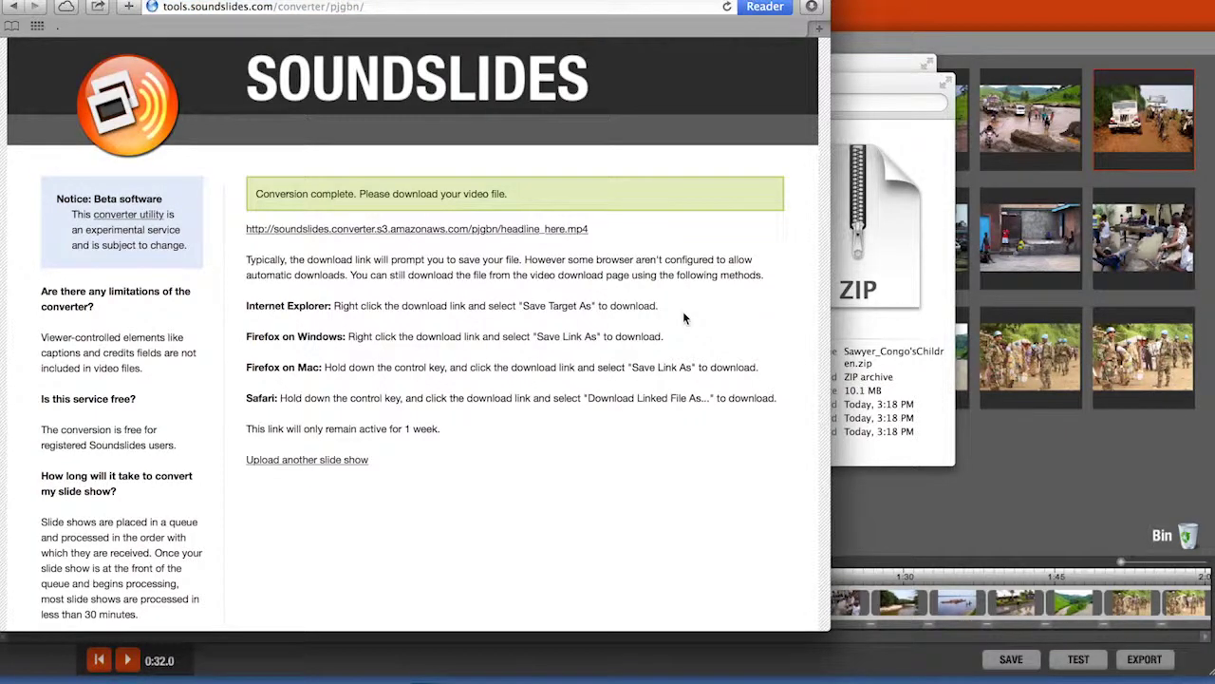
left_click(549, 229)
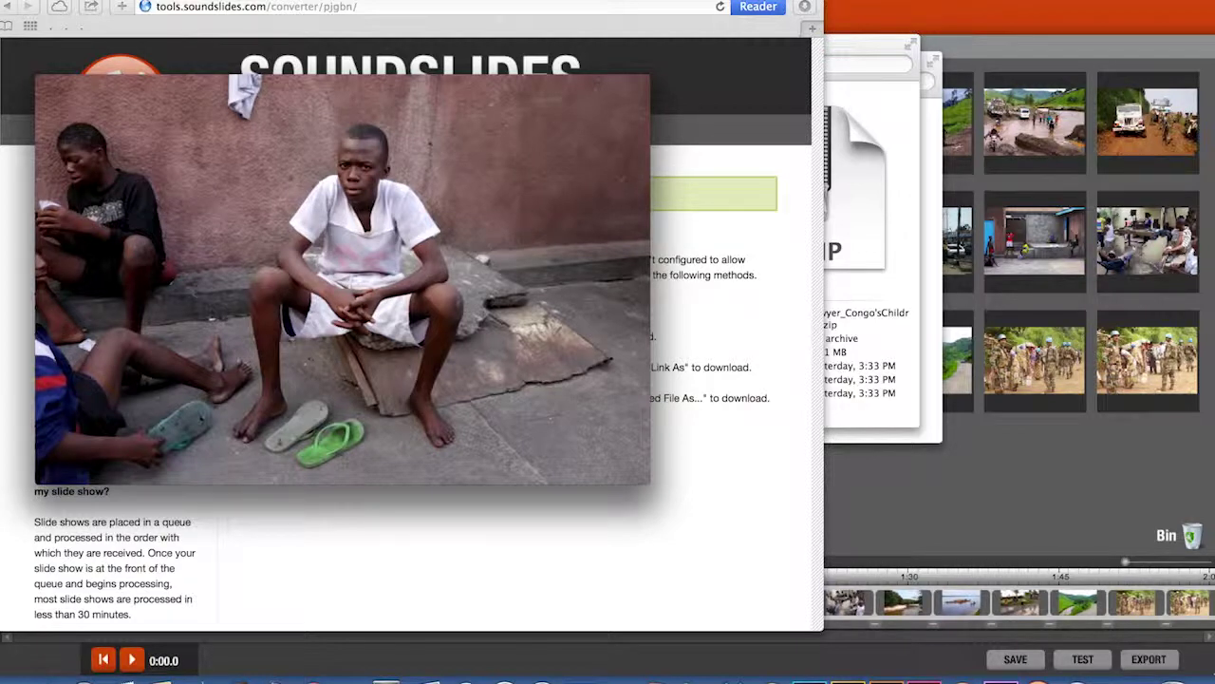
- Log in to the Pulitzer Center site with the saved username and password, then open My account
left_click(1139, 678)
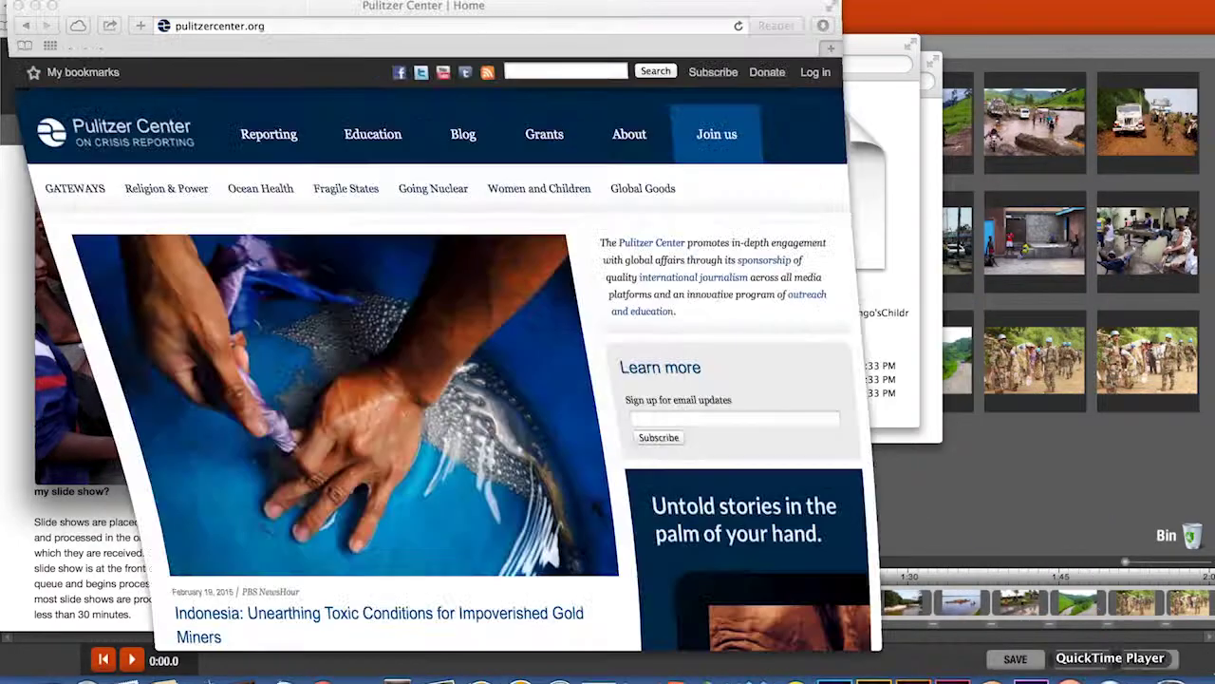
left_click(814, 75)
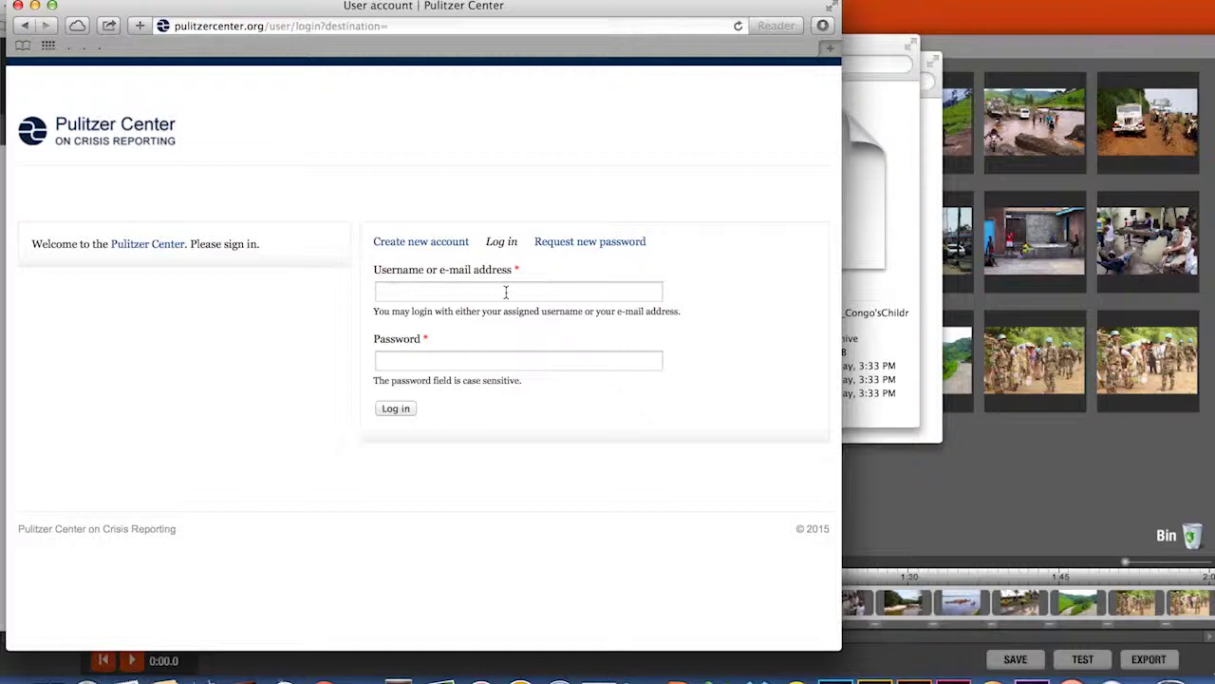
left_click(506, 293)
type("gr")
left_click(495, 317)
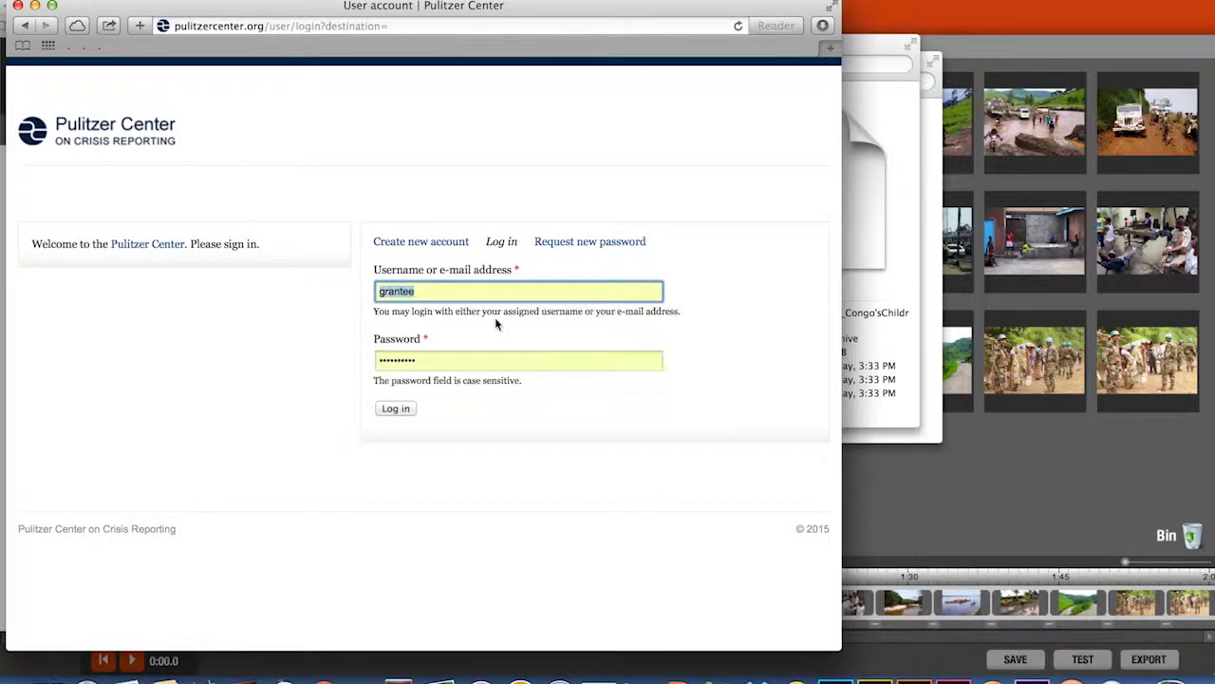
left_click(404, 409)
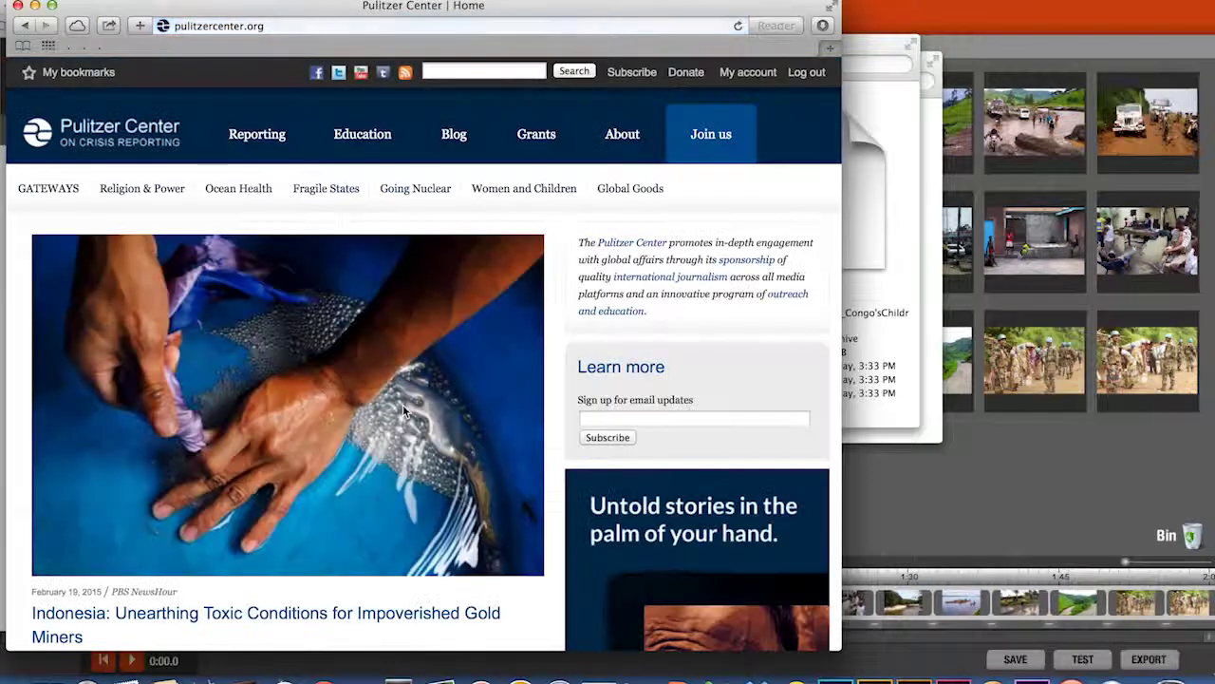
left_click(739, 74)
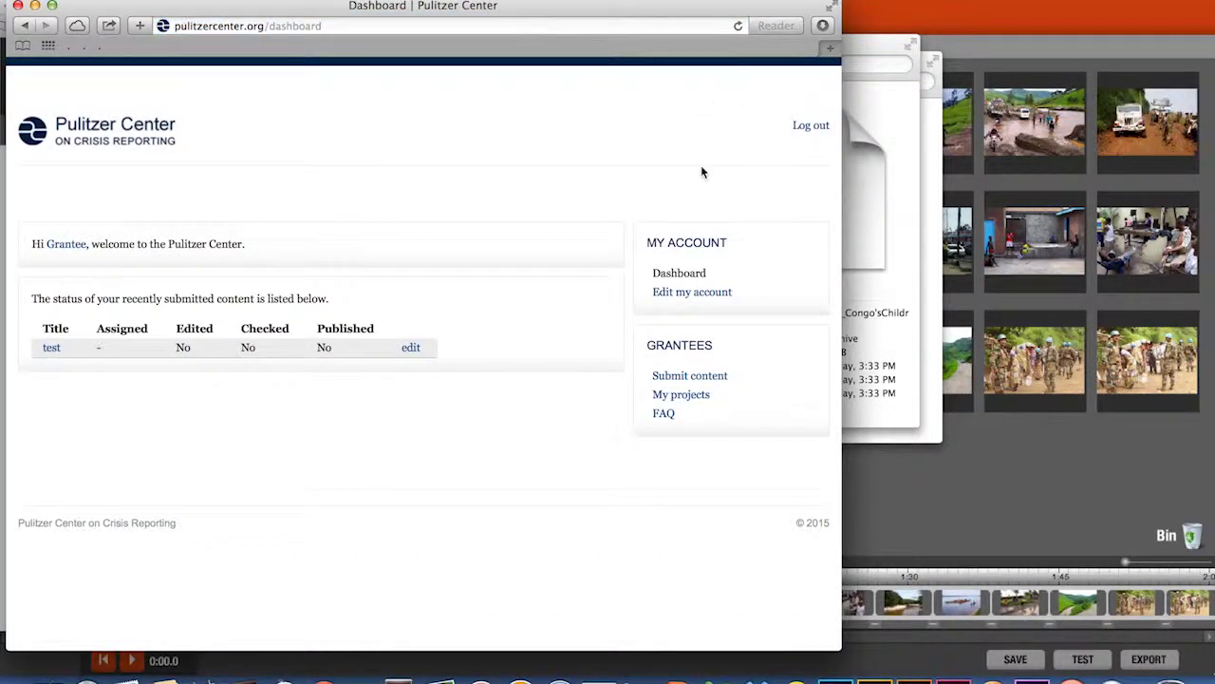
- Start a new content submission titled 'Congo's Children'
left_click(696, 380)
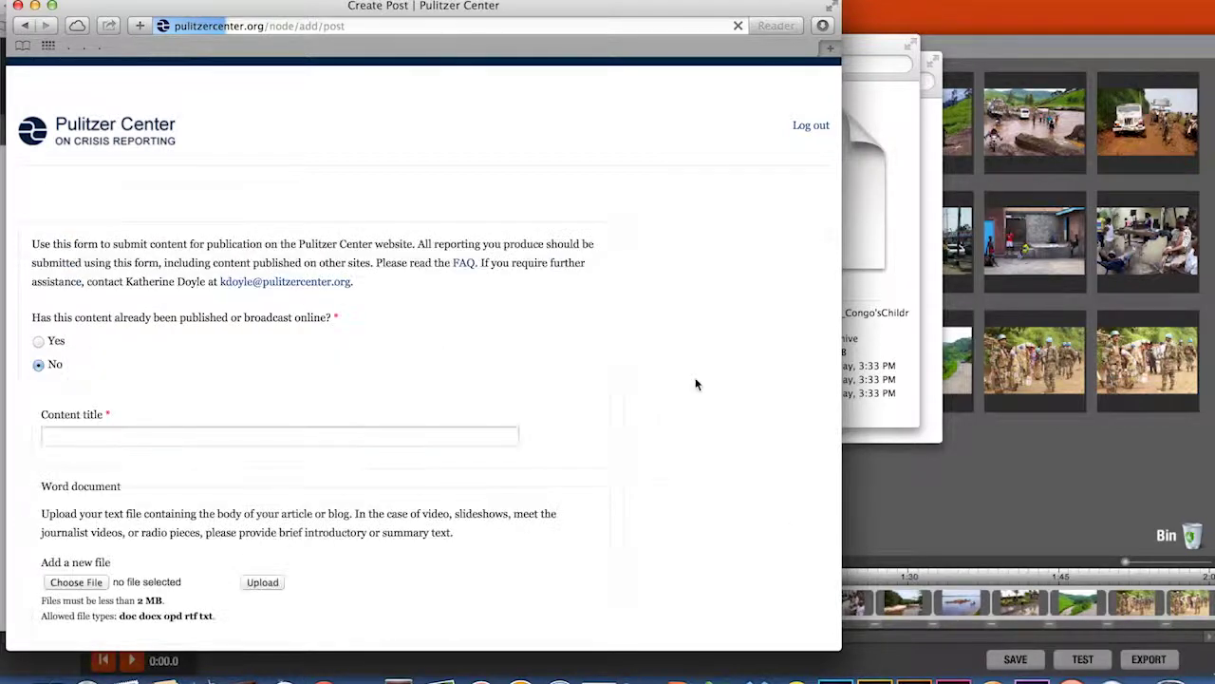
scroll(584, 495, "down", 3)
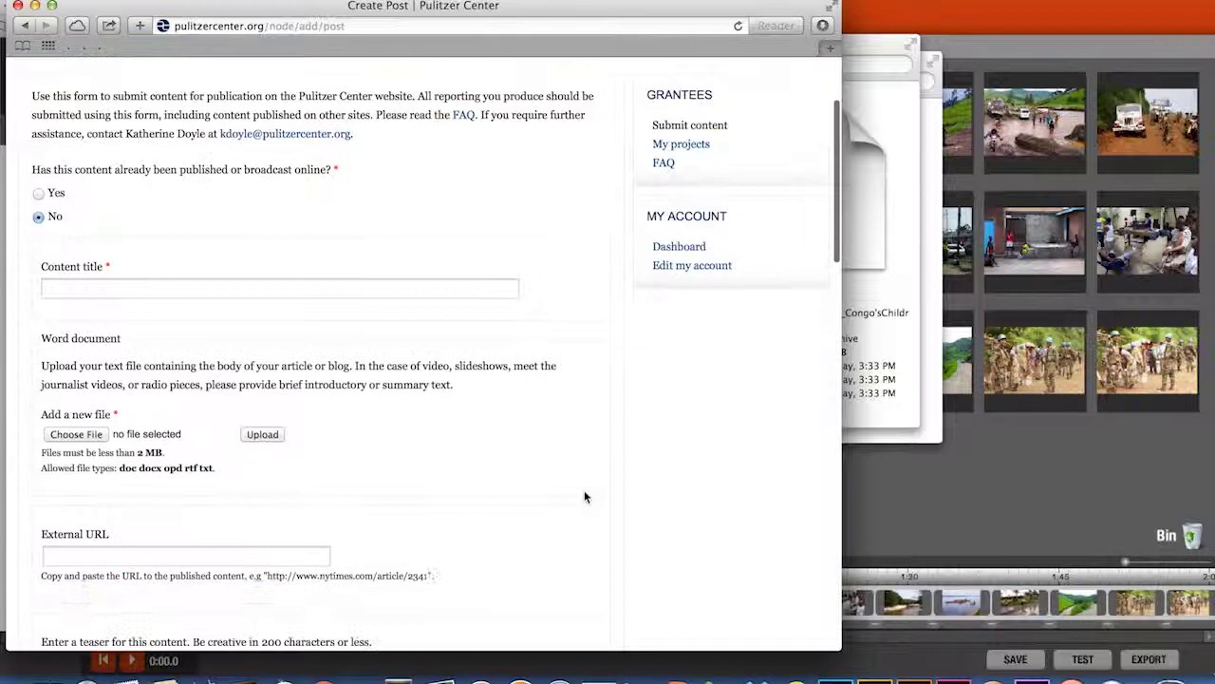
scroll(584, 496, "down", 2)
scroll(584, 495, "up", 5)
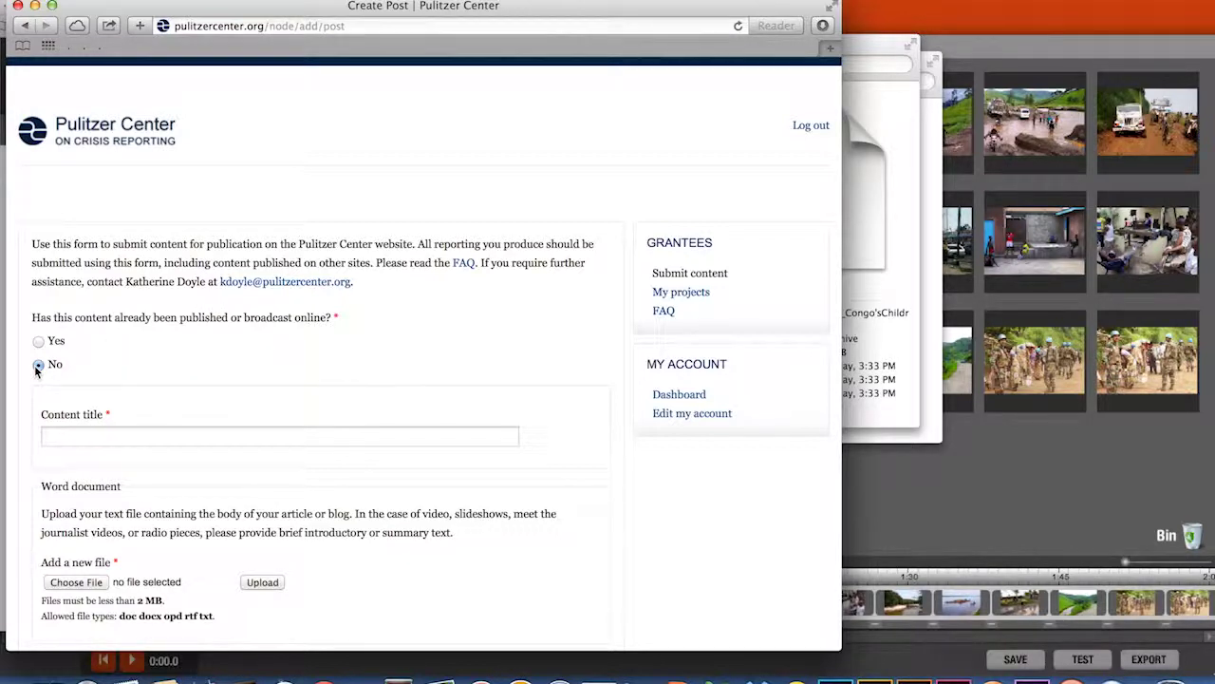
left_click(73, 434)
type("Congo")
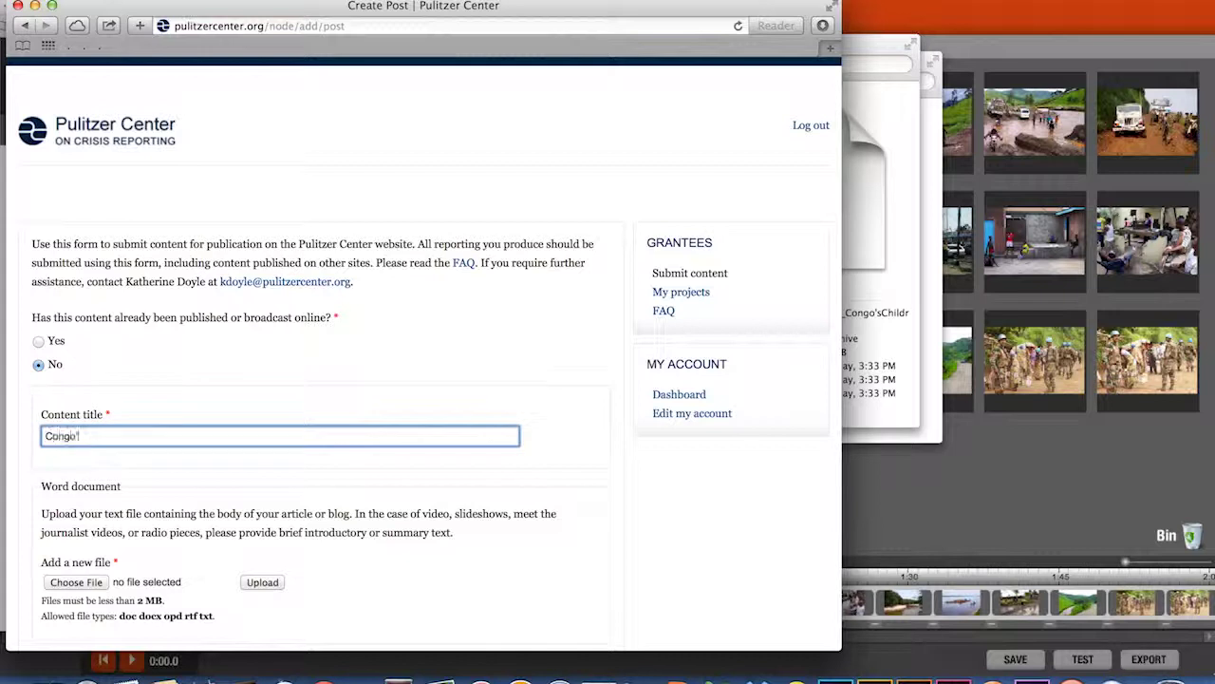
type("'s Children")
- Attach and upload the congos_children.docx Word document to the post
scroll(203, 507, "down", 4)
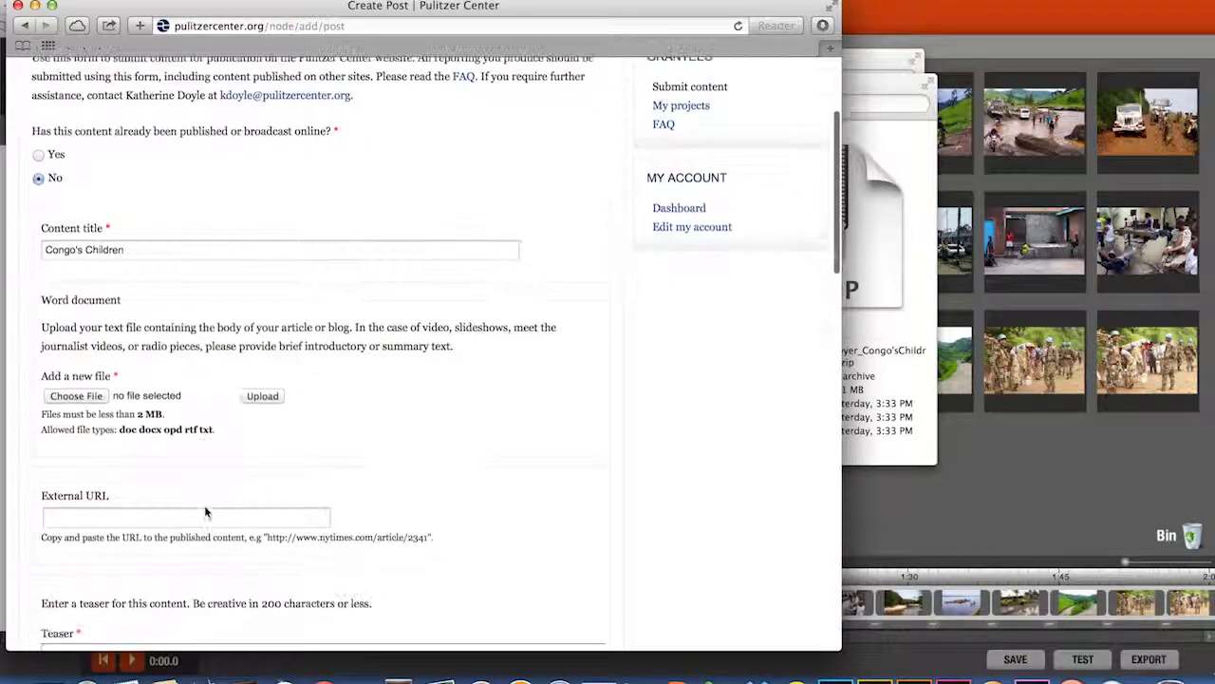
left_click(75, 396)
left_click(357, 134)
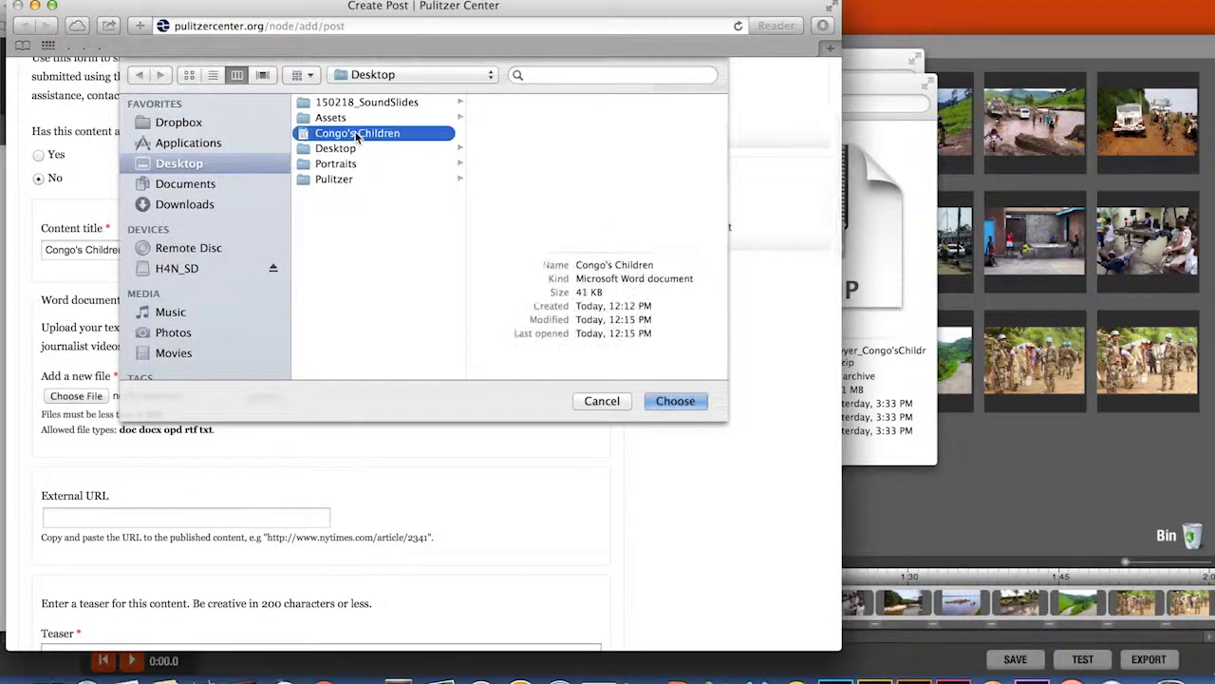
left_click(677, 401)
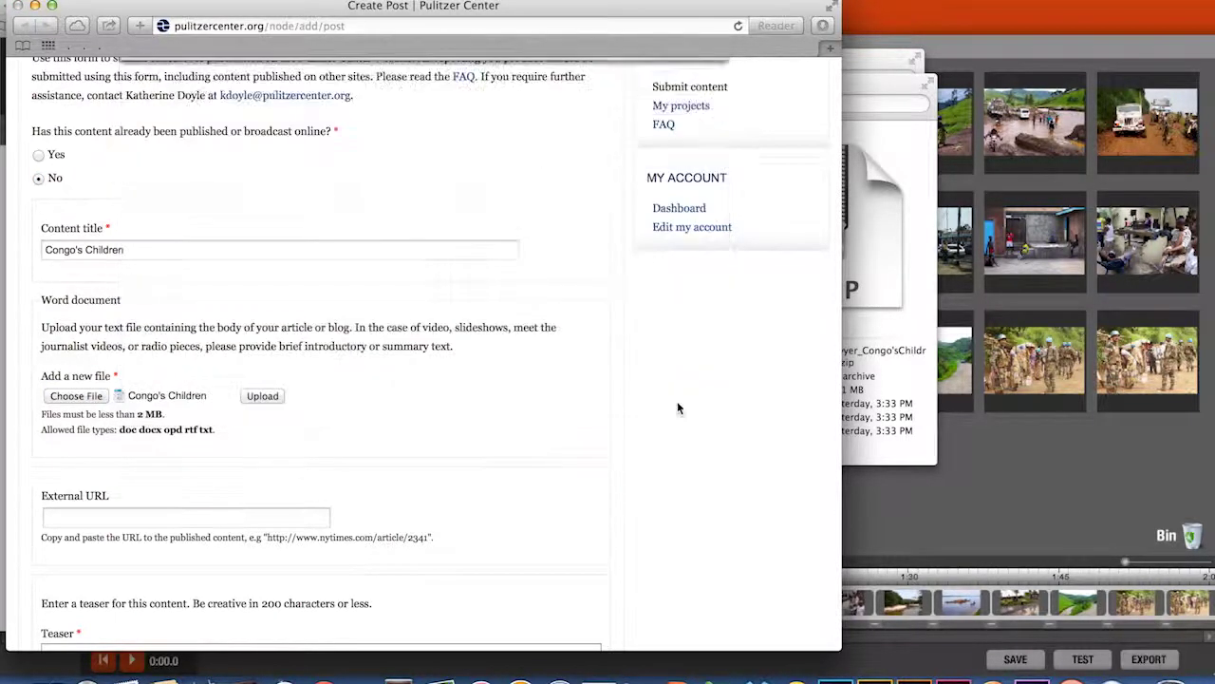
left_click(255, 396)
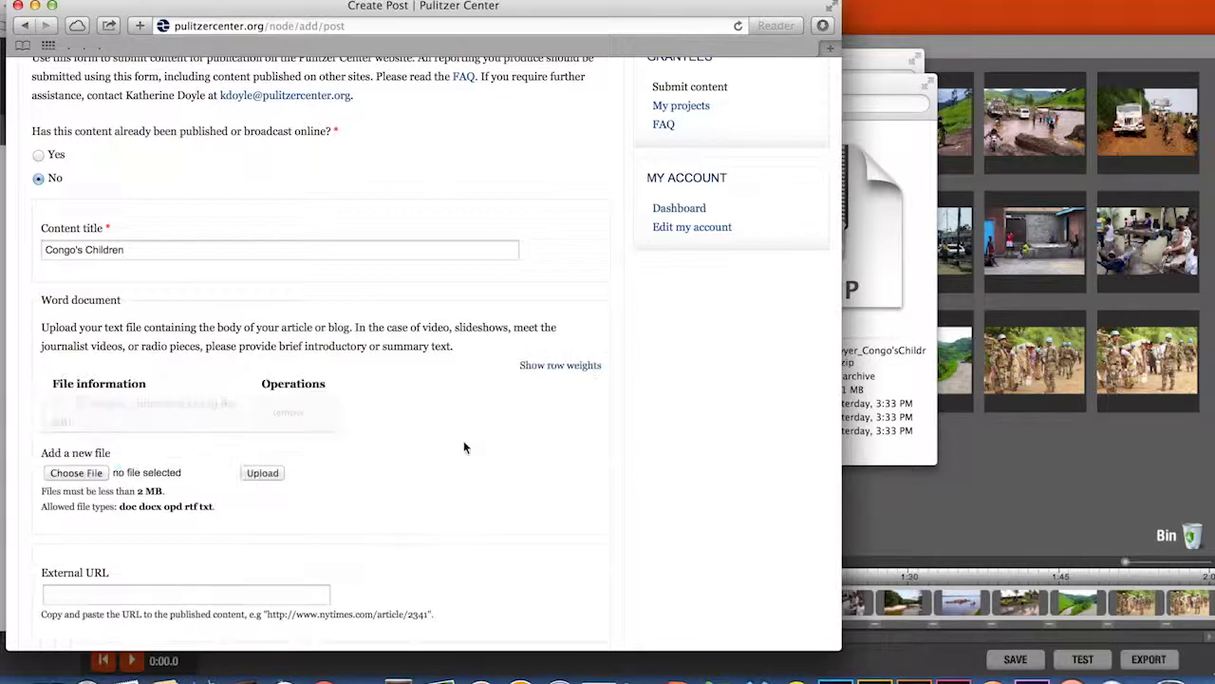
- Paste the Congo's Children teaser and trim it to fit the 200-character limit
scroll(464, 448, "down", 3)
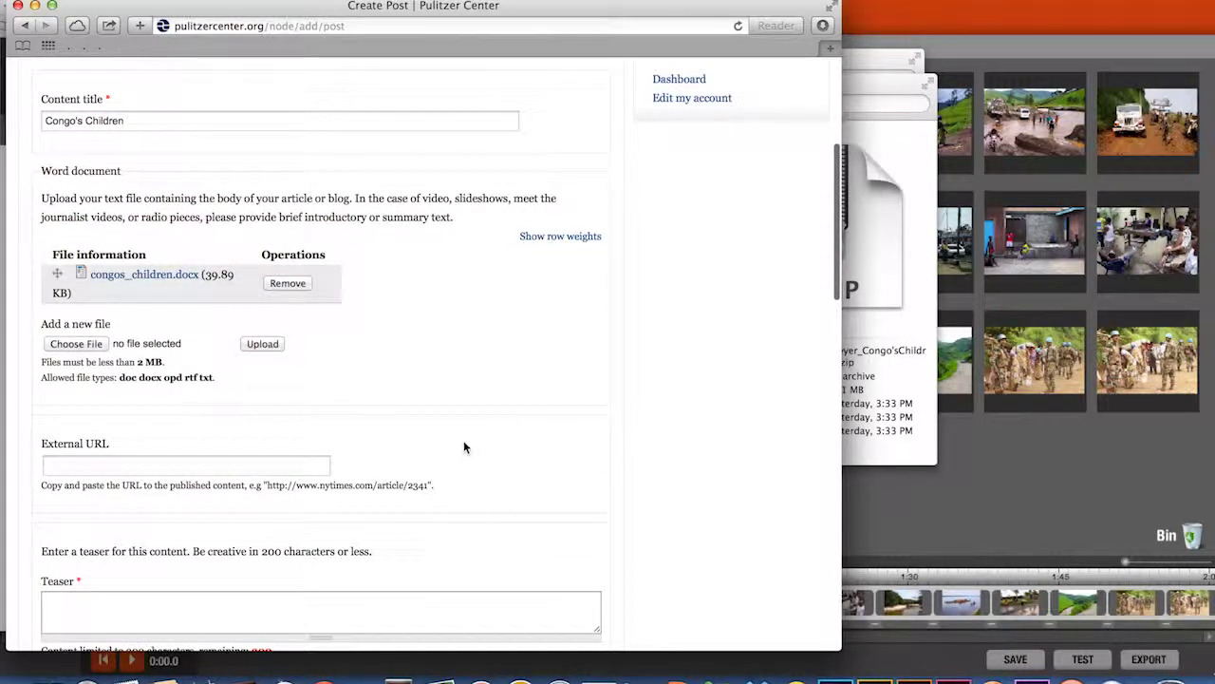
scroll(464, 447, "down", 3)
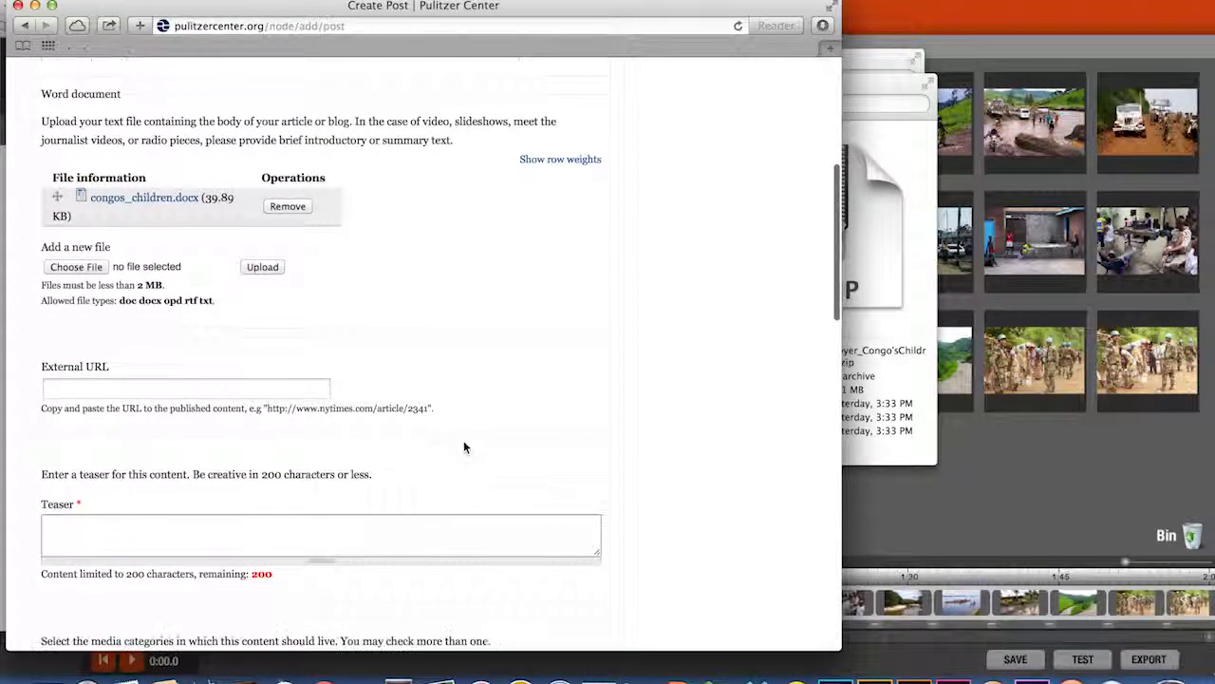
left_click(54, 351)
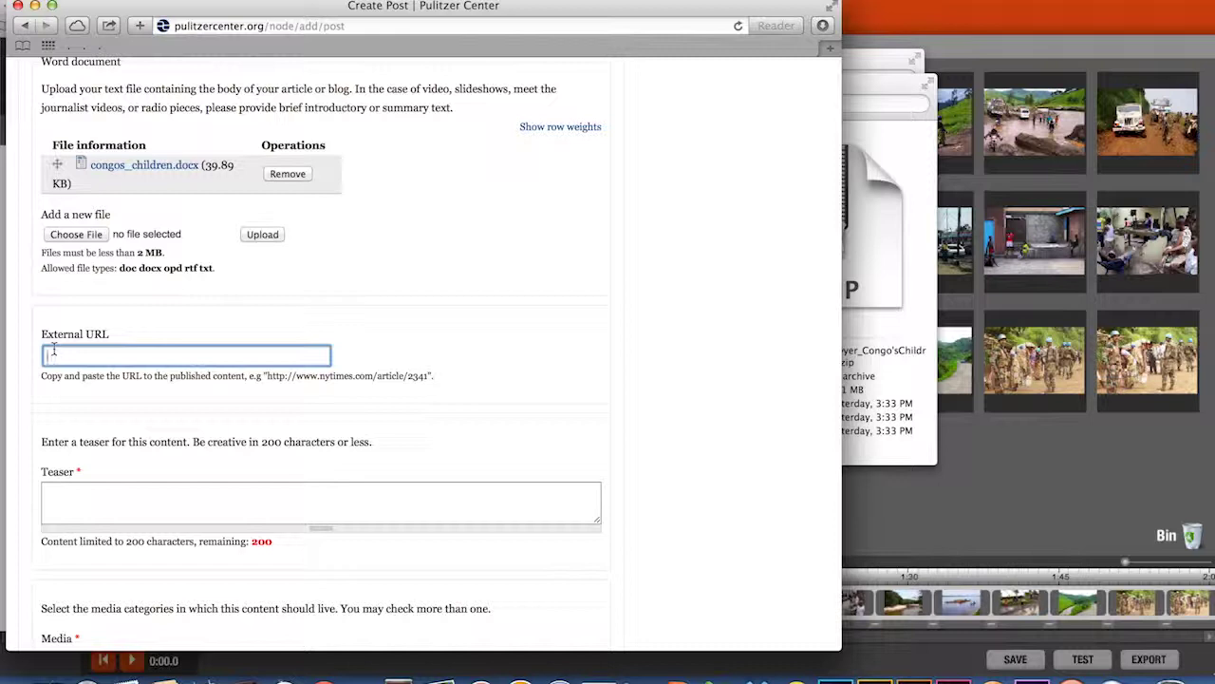
scroll(55, 350, "down", 3)
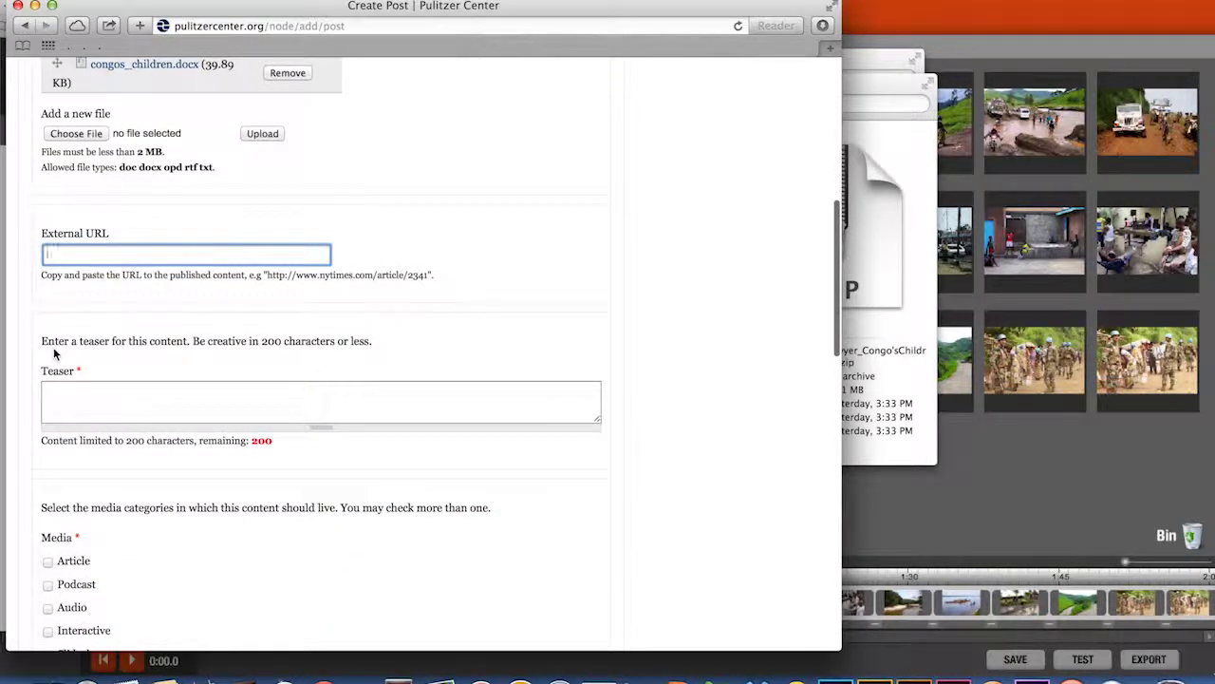
scroll(55, 353, "down", 3)
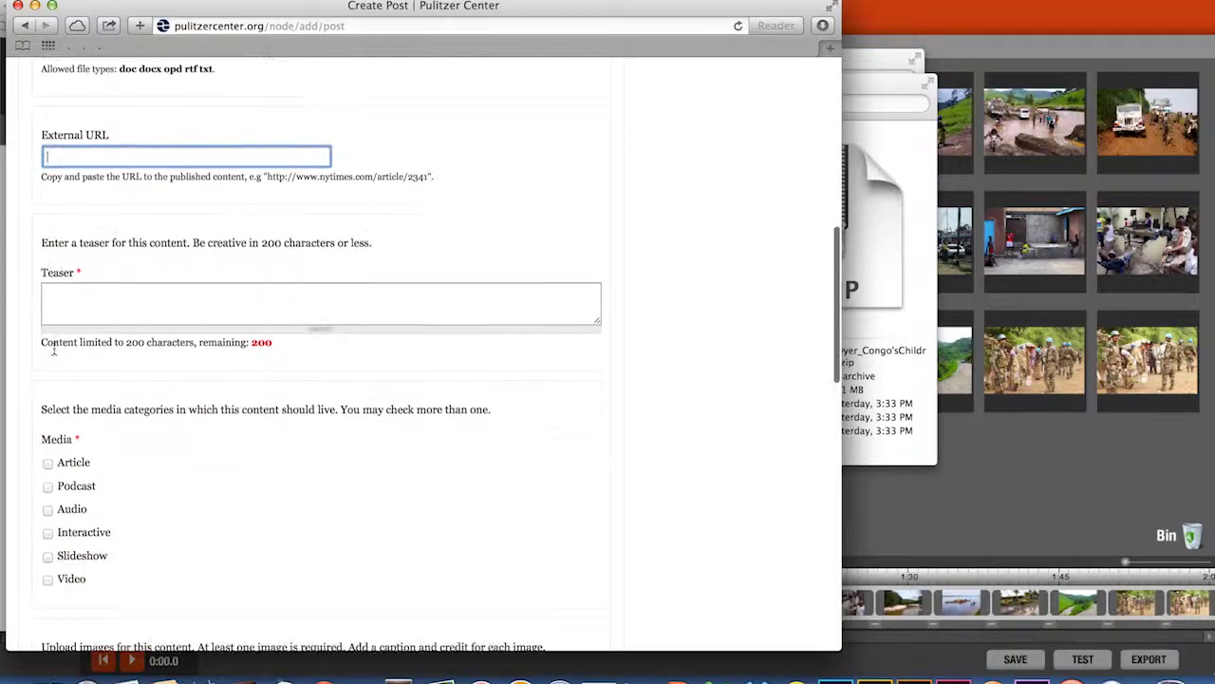
left_click(72, 294)
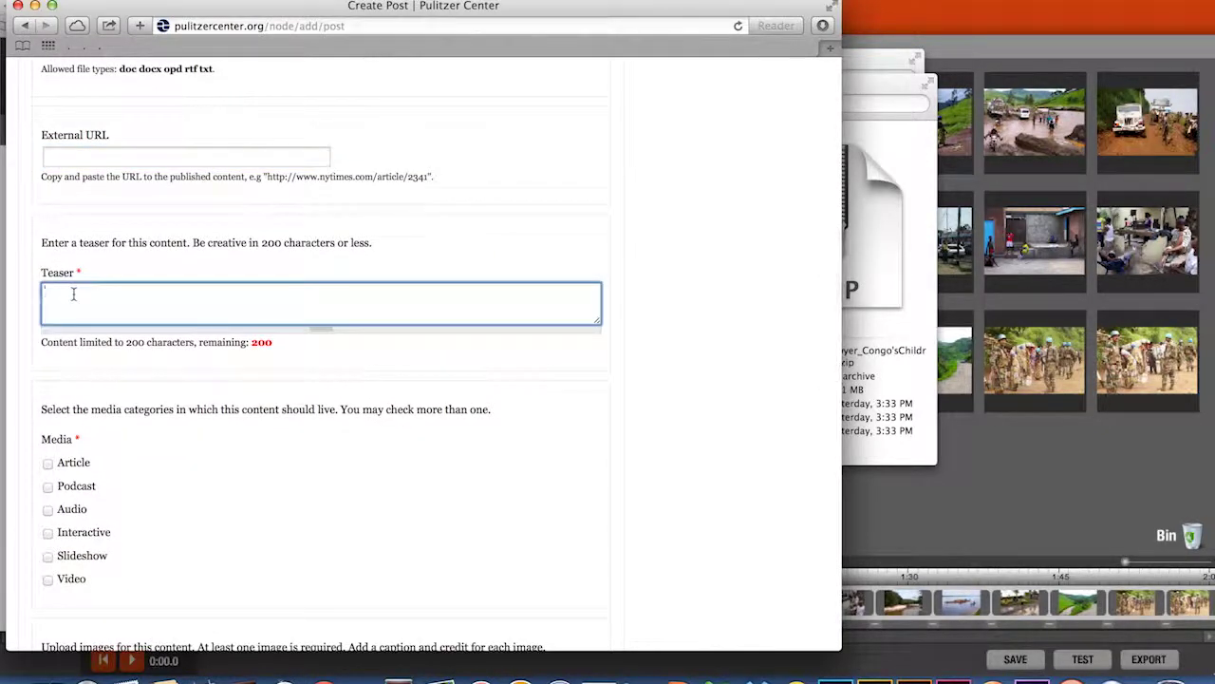
type("In the Democratic Republic of Congo, children's lives have been threatened, their families torn apart, their schools destroyed, and their futures compromised. Many are homeless—abandoned street childr")
left_click_drag(446, 304, 239, 306)
key("BackSpace")
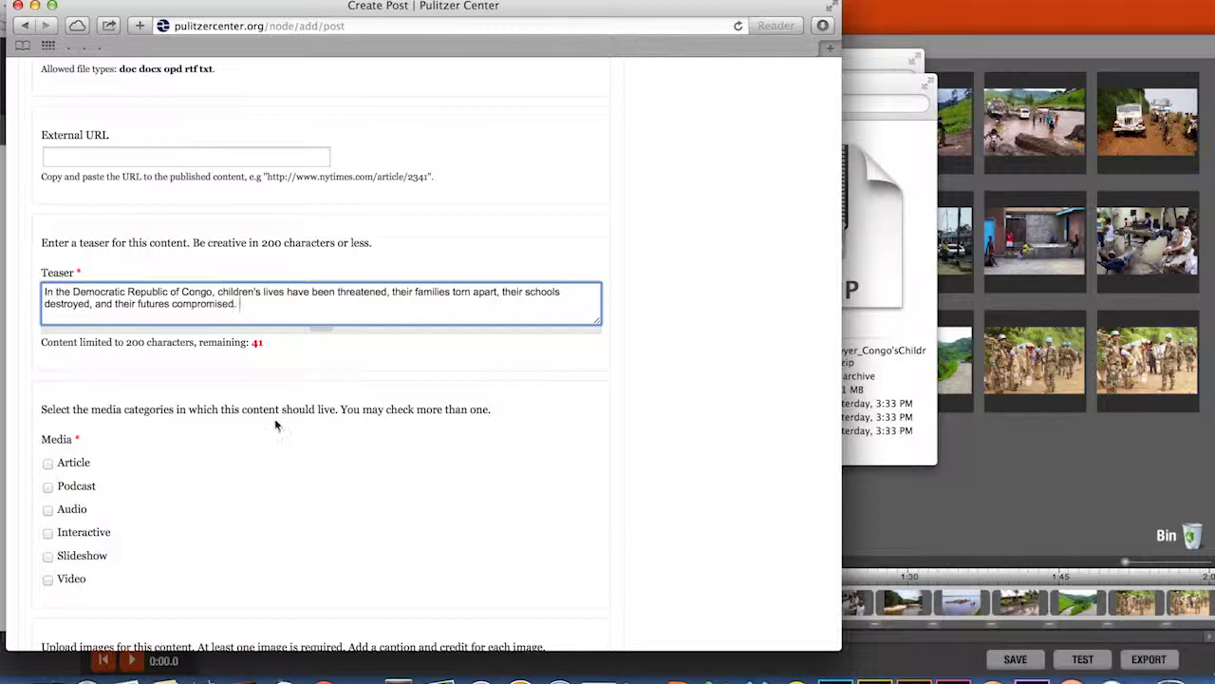
scroll(275, 417, "down", 3)
scroll(275, 425, "down", 2)
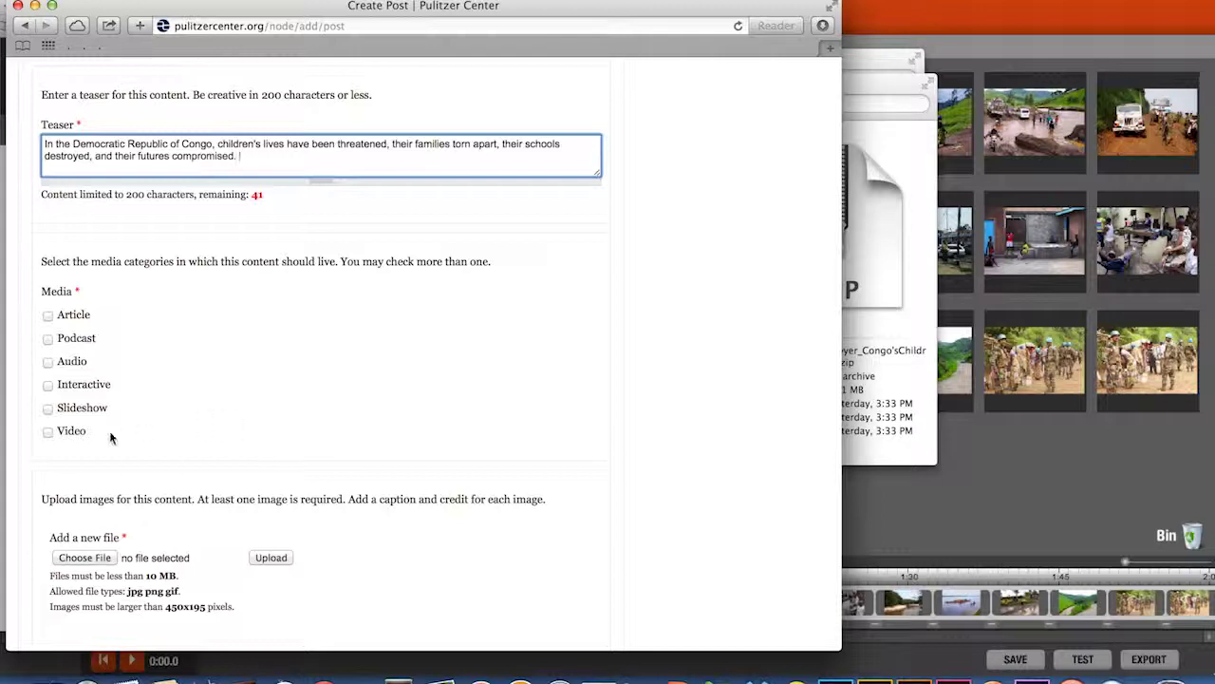
- Mark the media type as Video and upload Assets > JPGs > KemSawyer_Congo_SL_0006.JPG as the post image
left_click(47, 433)
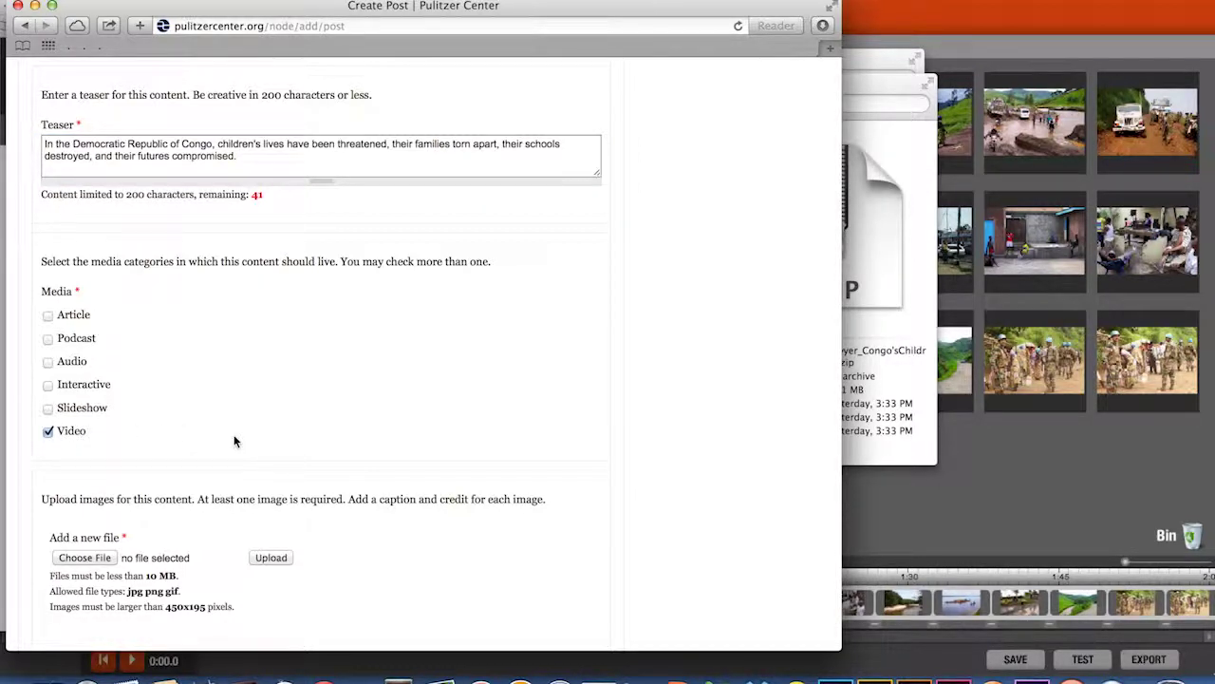
scroll(235, 440, "down", 5)
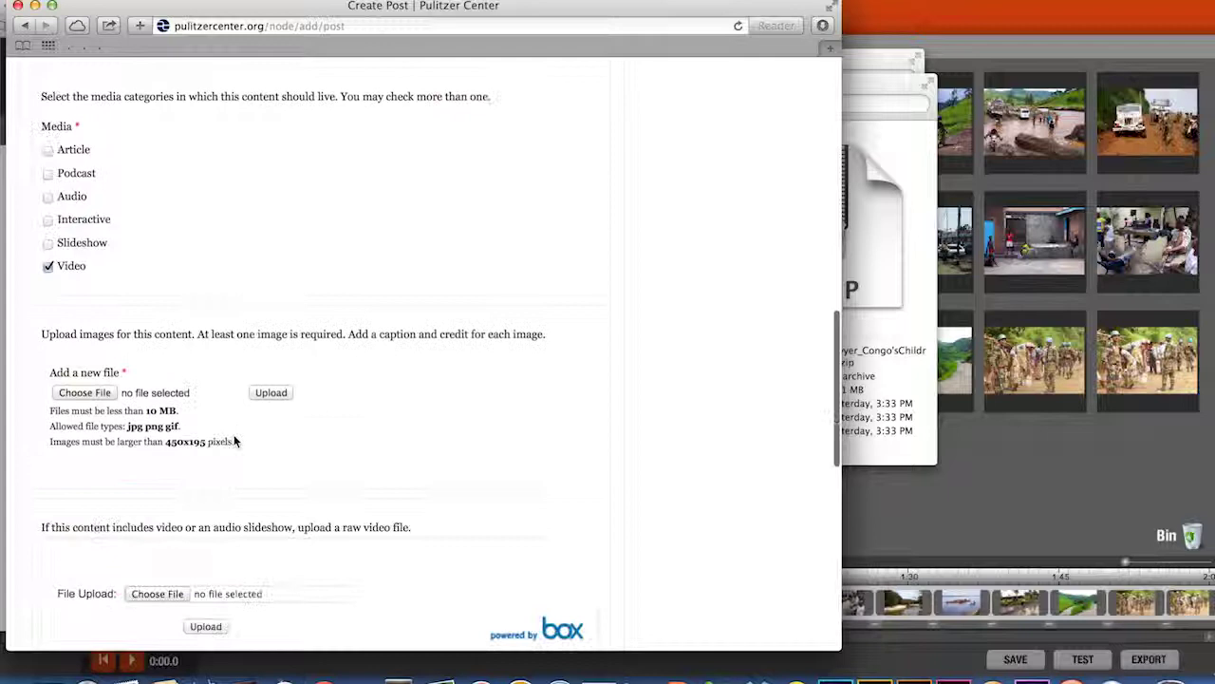
left_click(85, 355)
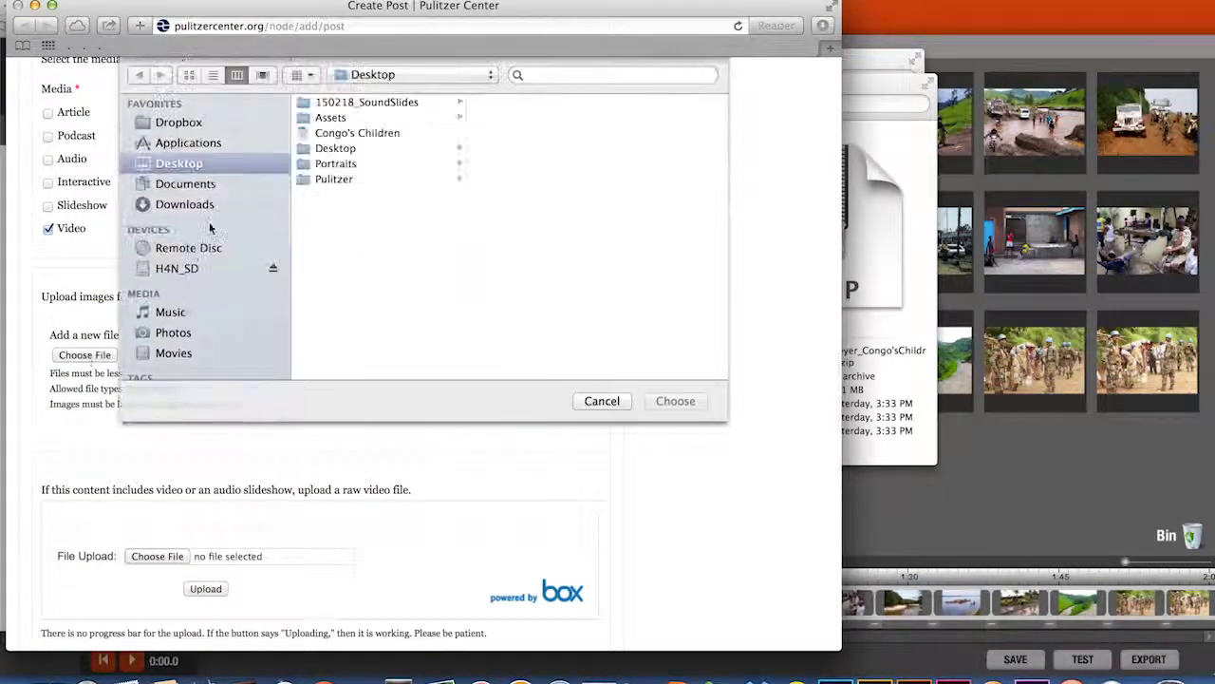
left_click(340, 116)
left_click(528, 100)
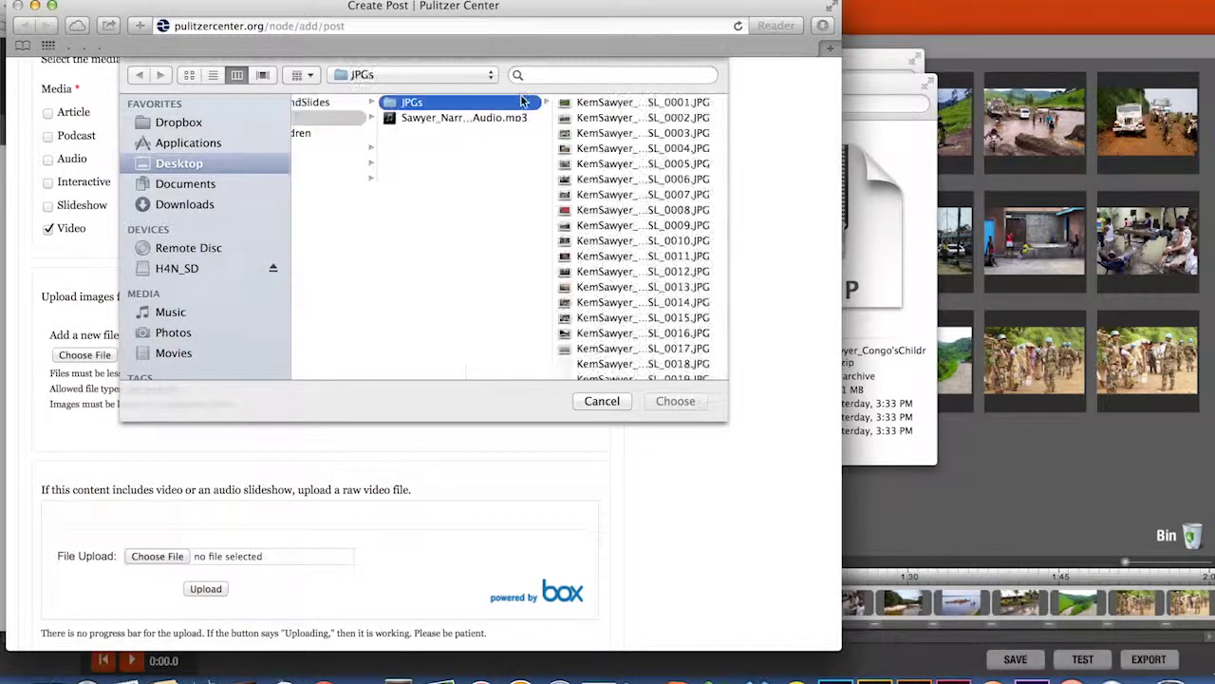
left_click(614, 186)
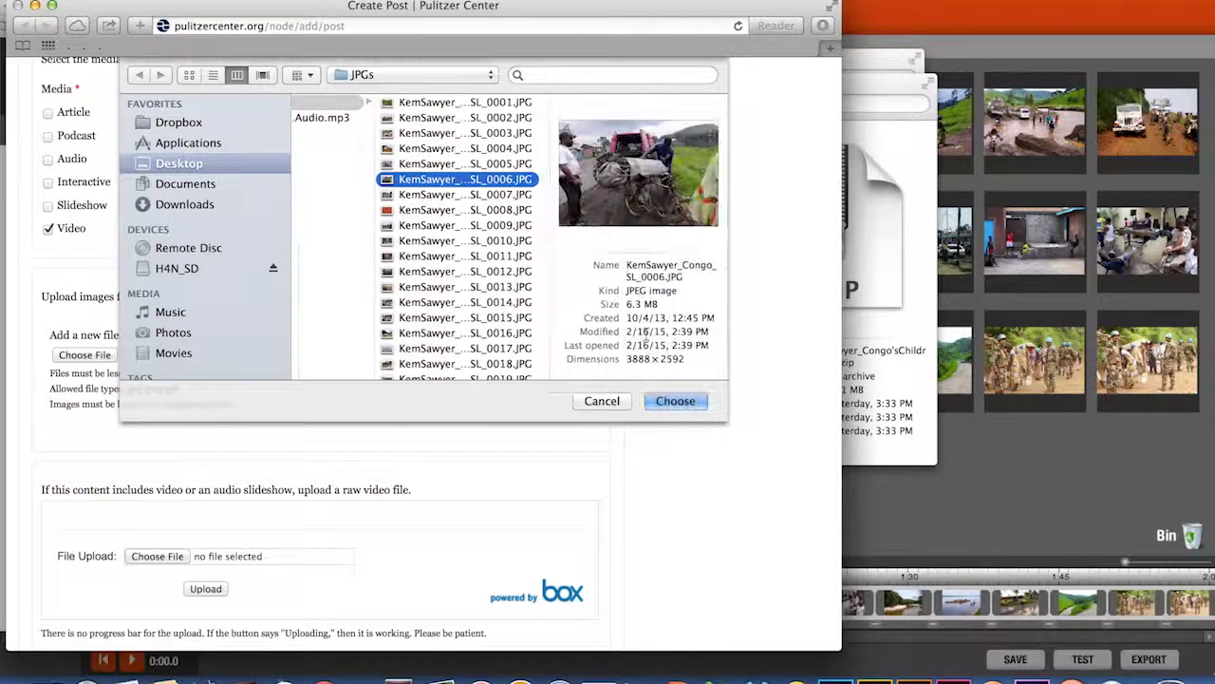
left_click(667, 400)
left_click(272, 354)
scroll(277, 355, "down", 1)
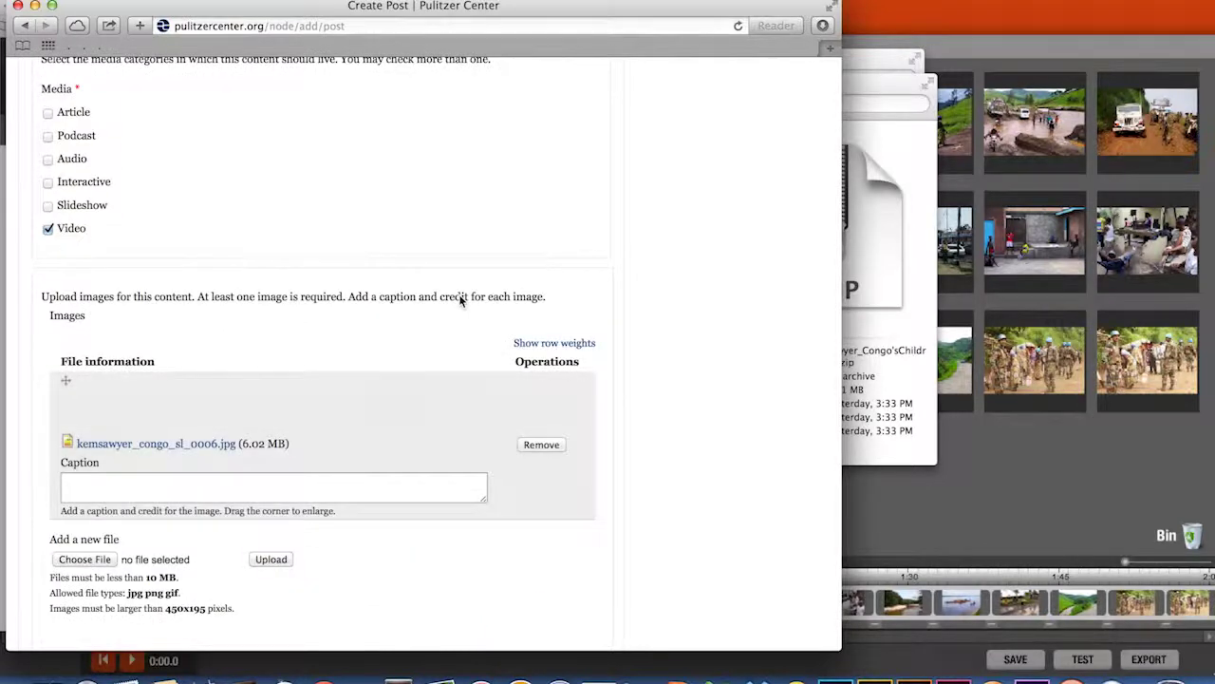
scroll(460, 300, "down", 5)
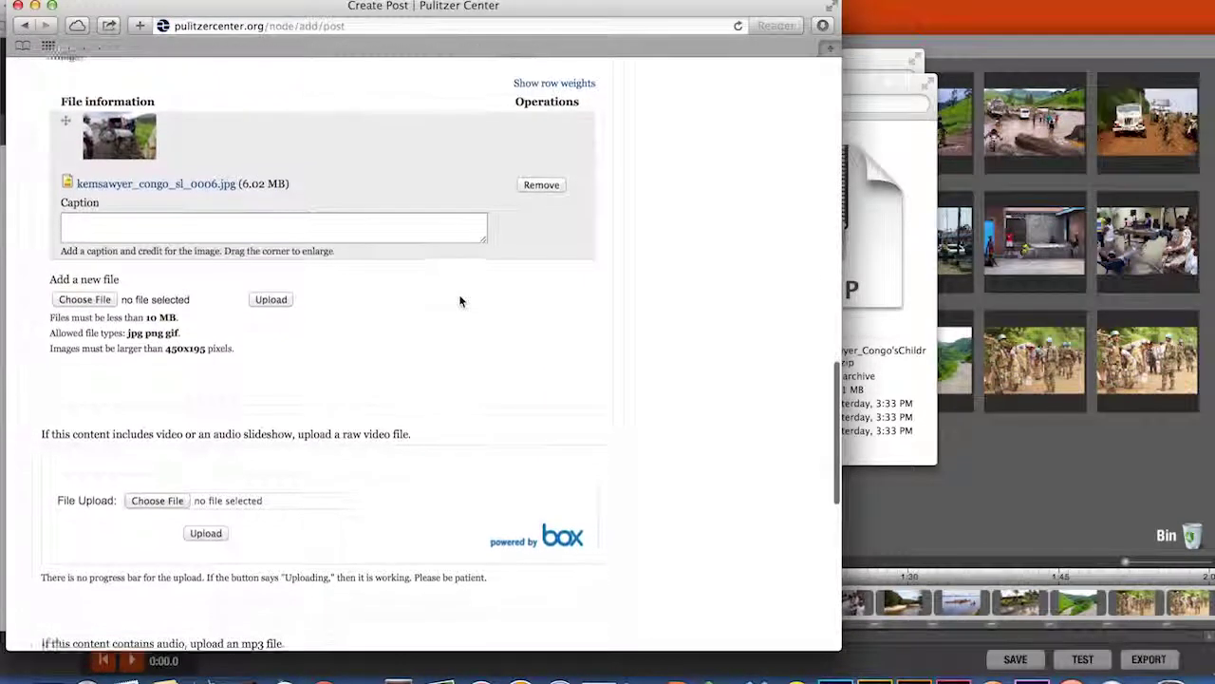
- Upload Downloads > headline_here-2.mp4 as the post's raw video file
left_click(169, 497)
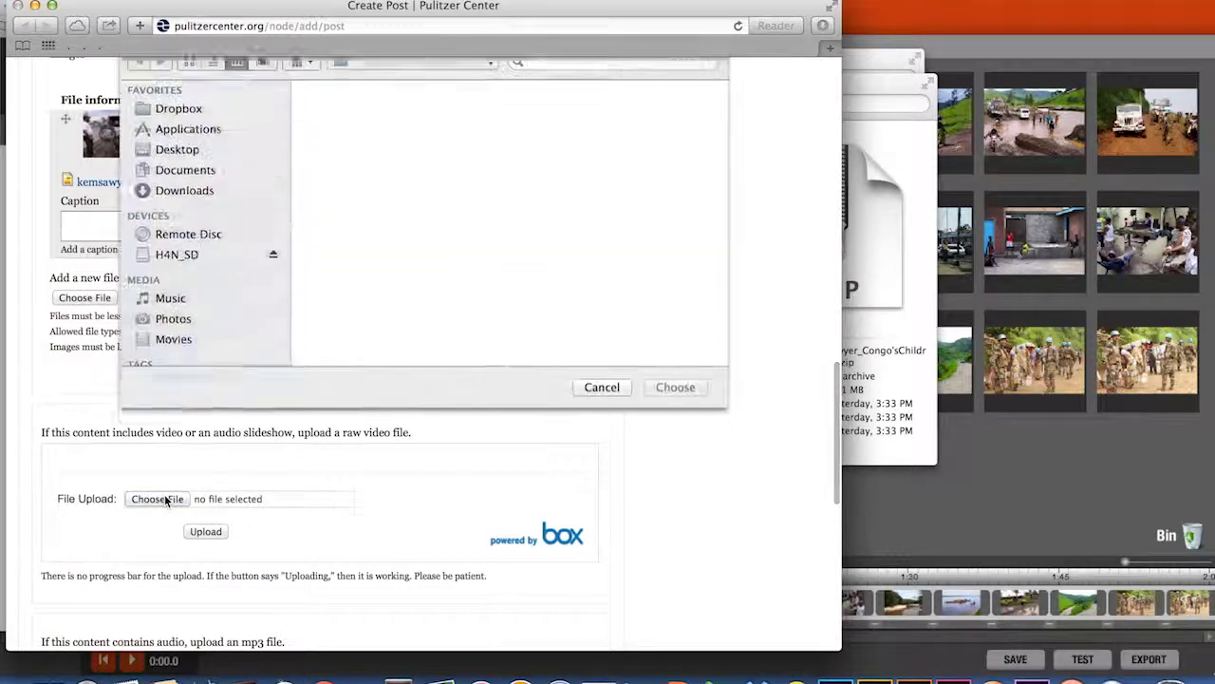
left_click(190, 204)
left_click(356, 103)
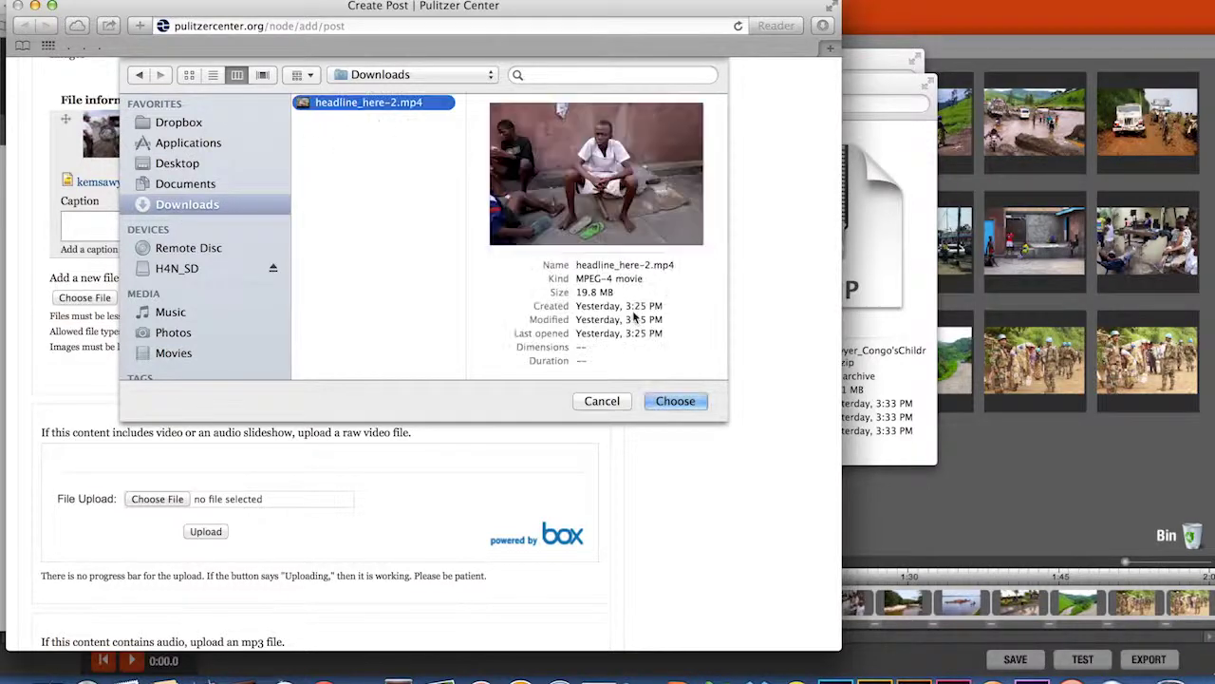
left_click(672, 402)
left_click(204, 532)
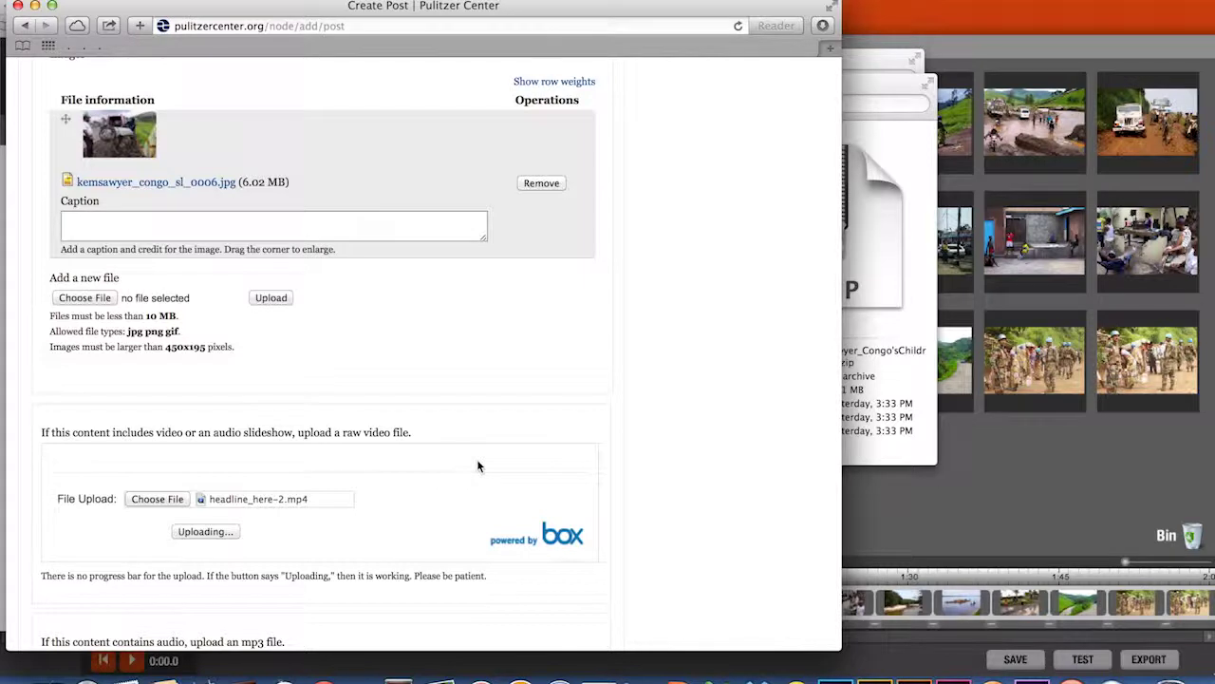
scroll(478, 465, "down", 2)
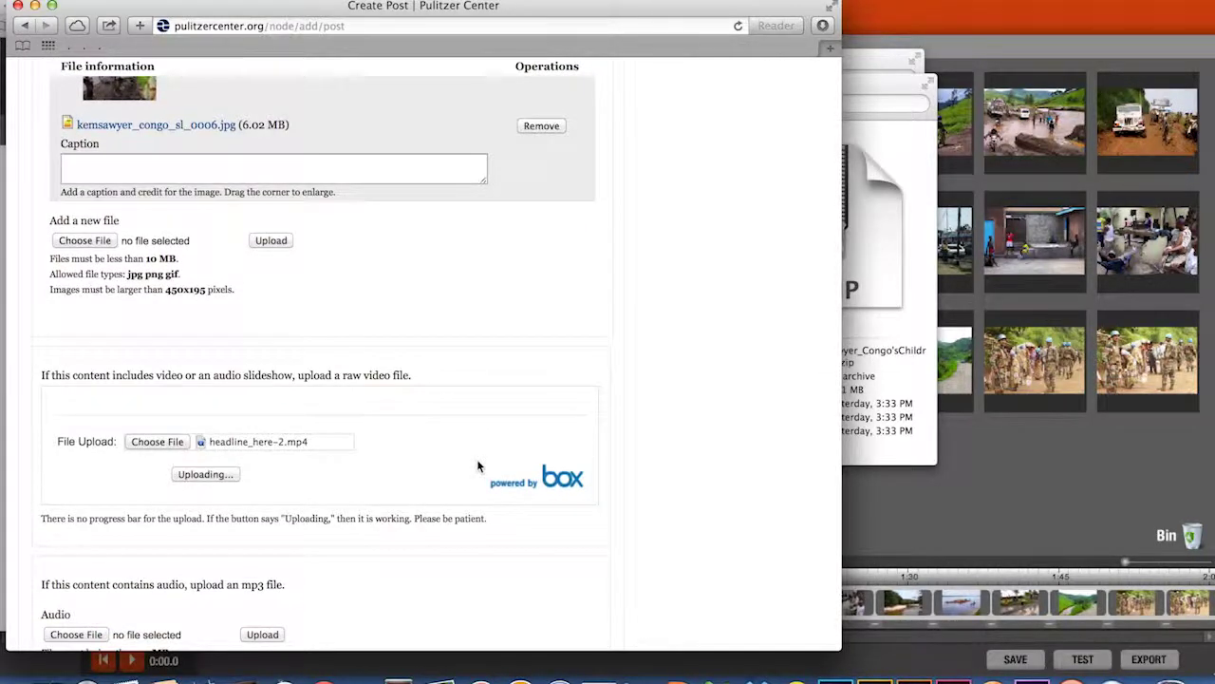
scroll(478, 465, "down", 3)
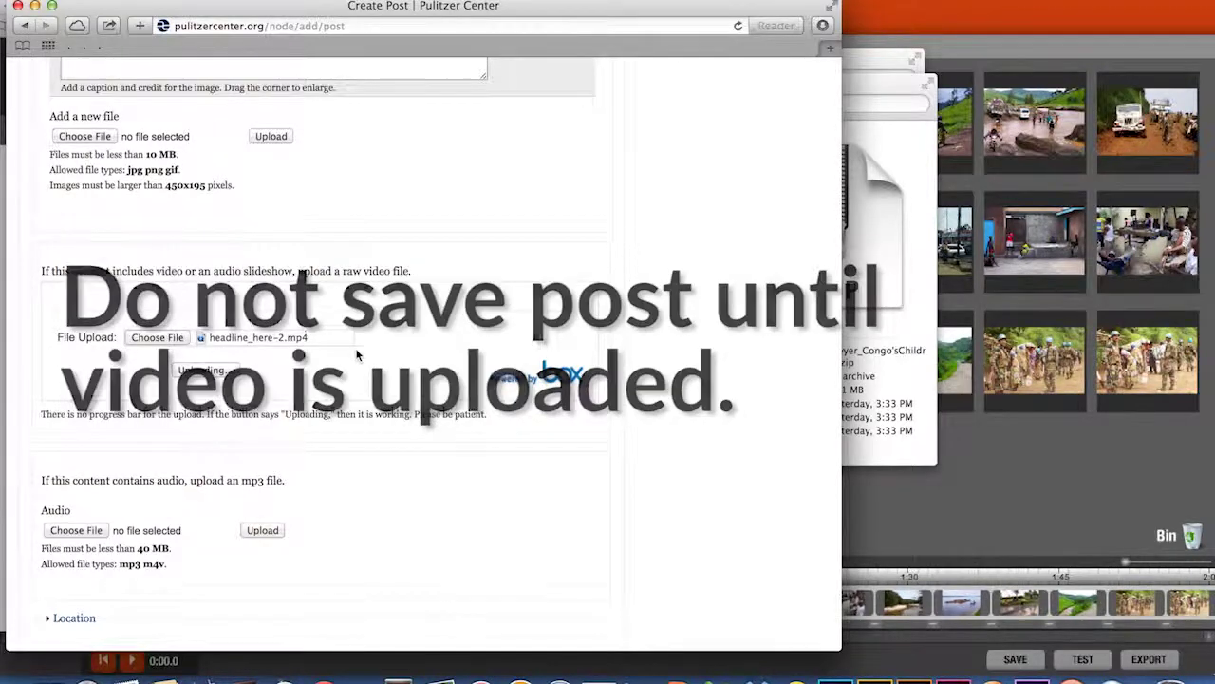
scroll(357, 355, "down", 3)
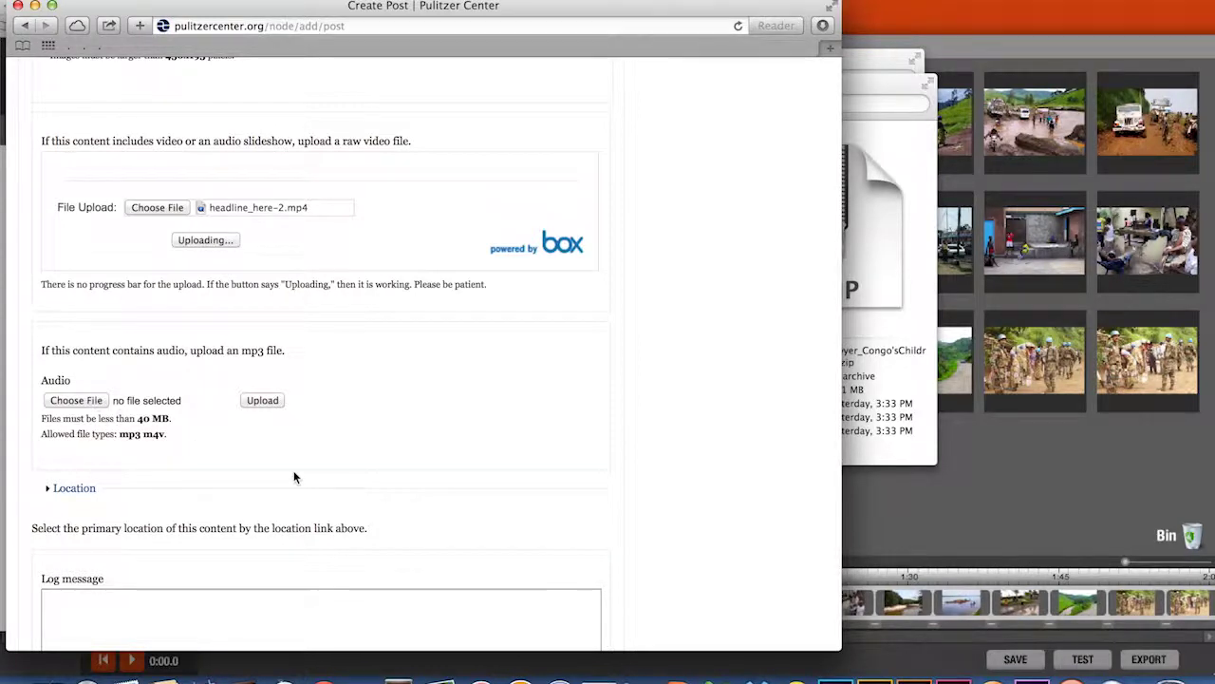
scroll(294, 475, "down", 3)
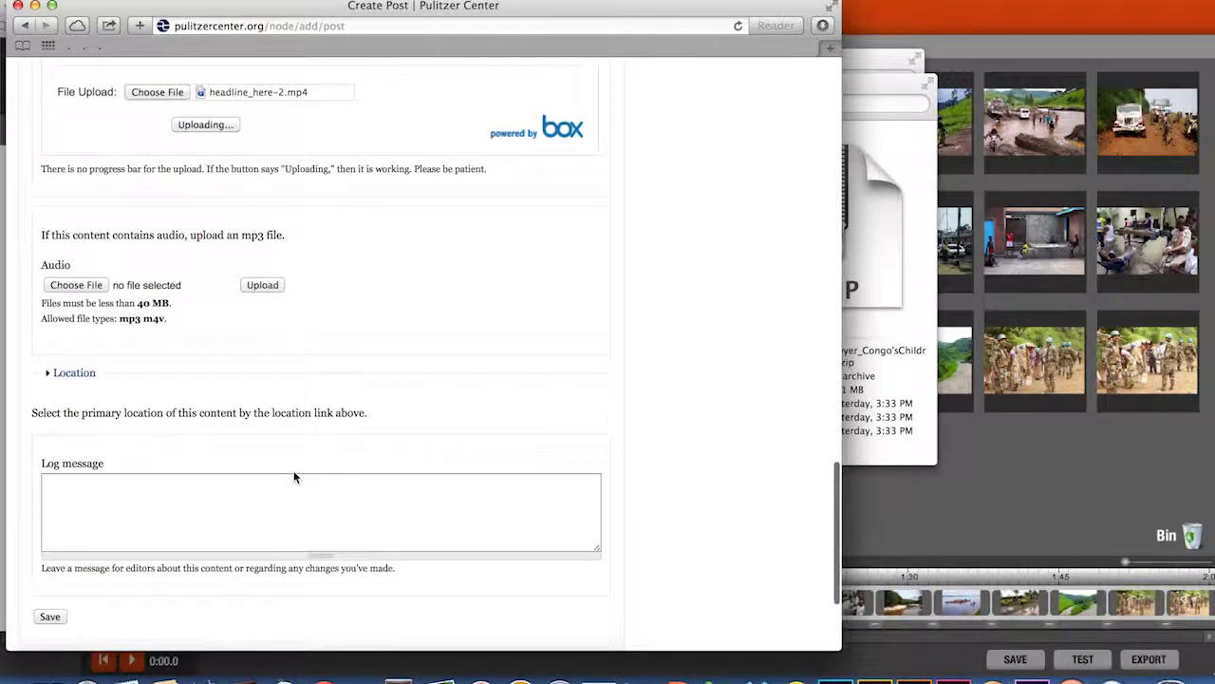
- Drop a location marker in DR Congo on the Location map, then move to the Log message field
left_click(76, 375)
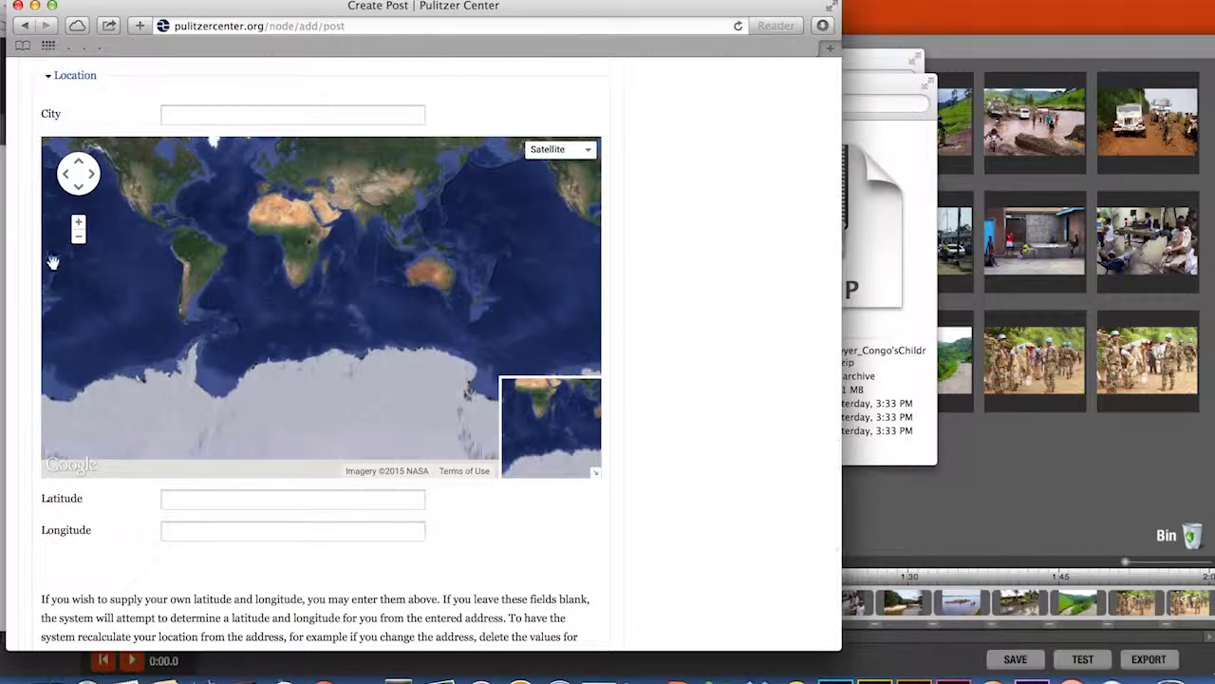
left_click(78, 223)
left_click(78, 224)
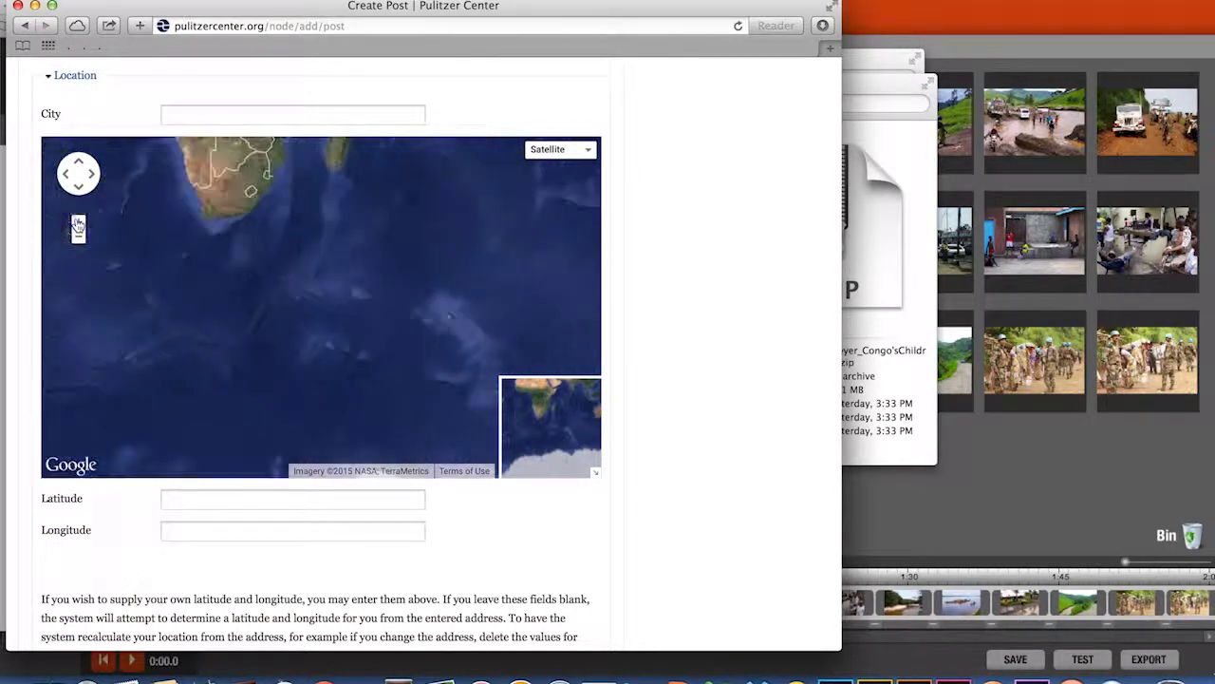
left_click_drag(194, 197, 256, 432)
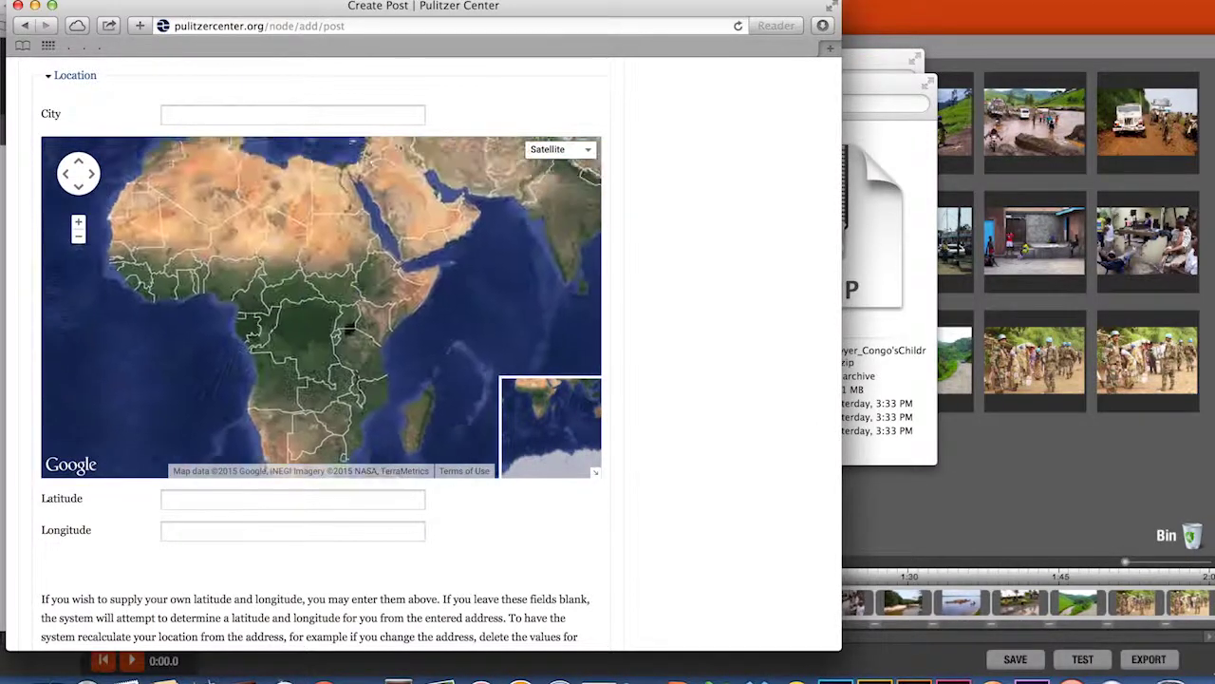
left_click(79, 224)
left_click(78, 224)
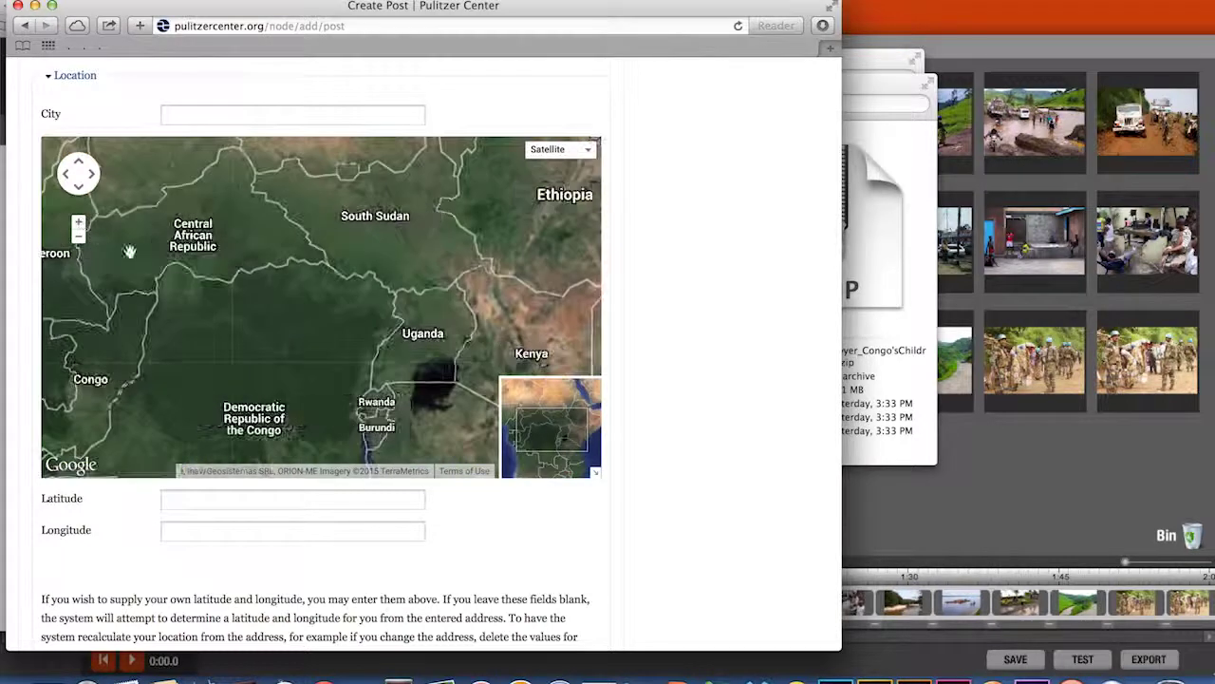
left_click(260, 420)
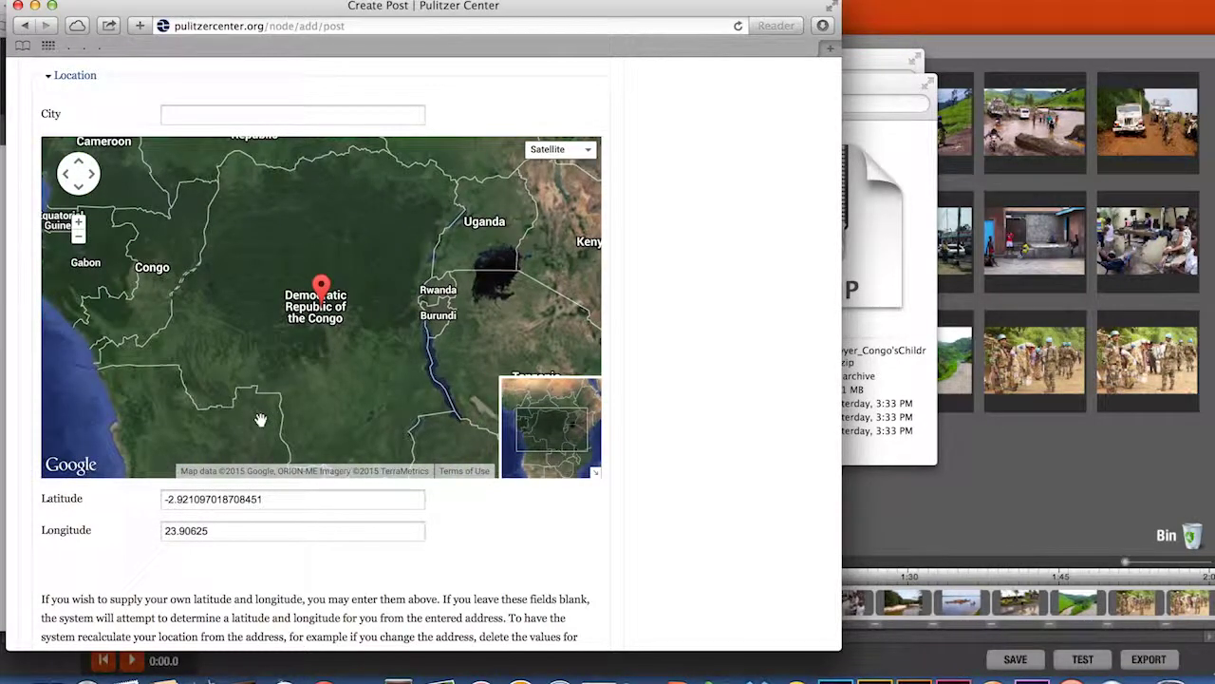
left_click(72, 76)
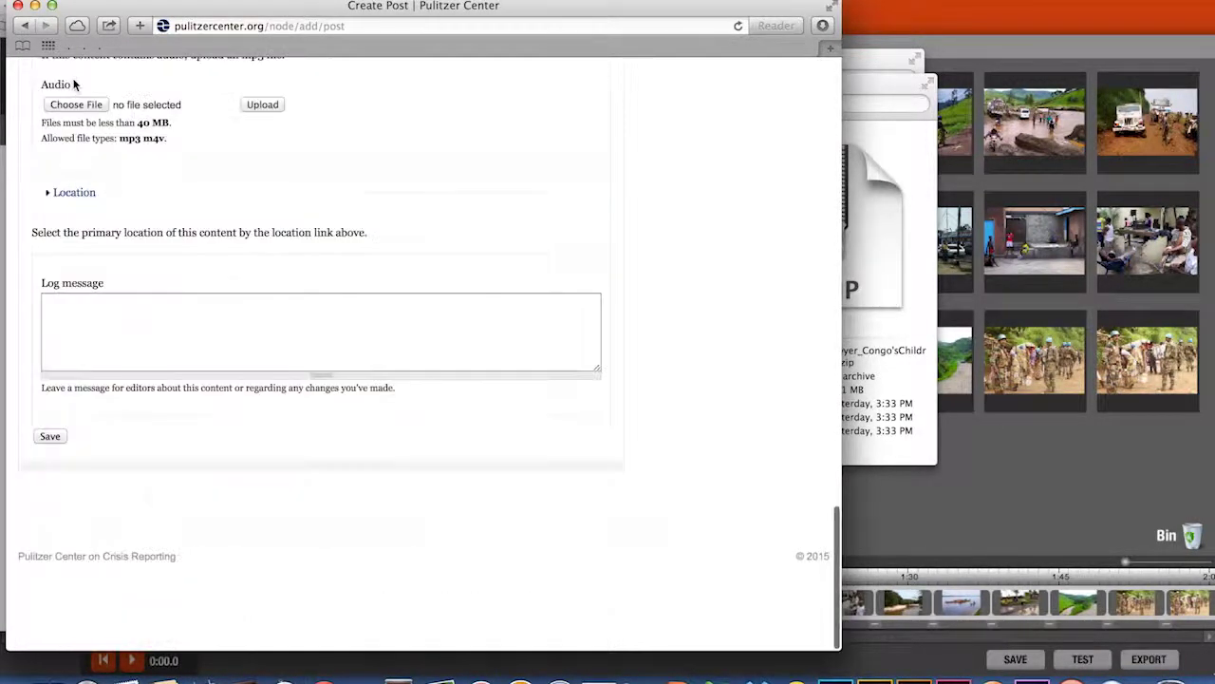
left_click(72, 330)
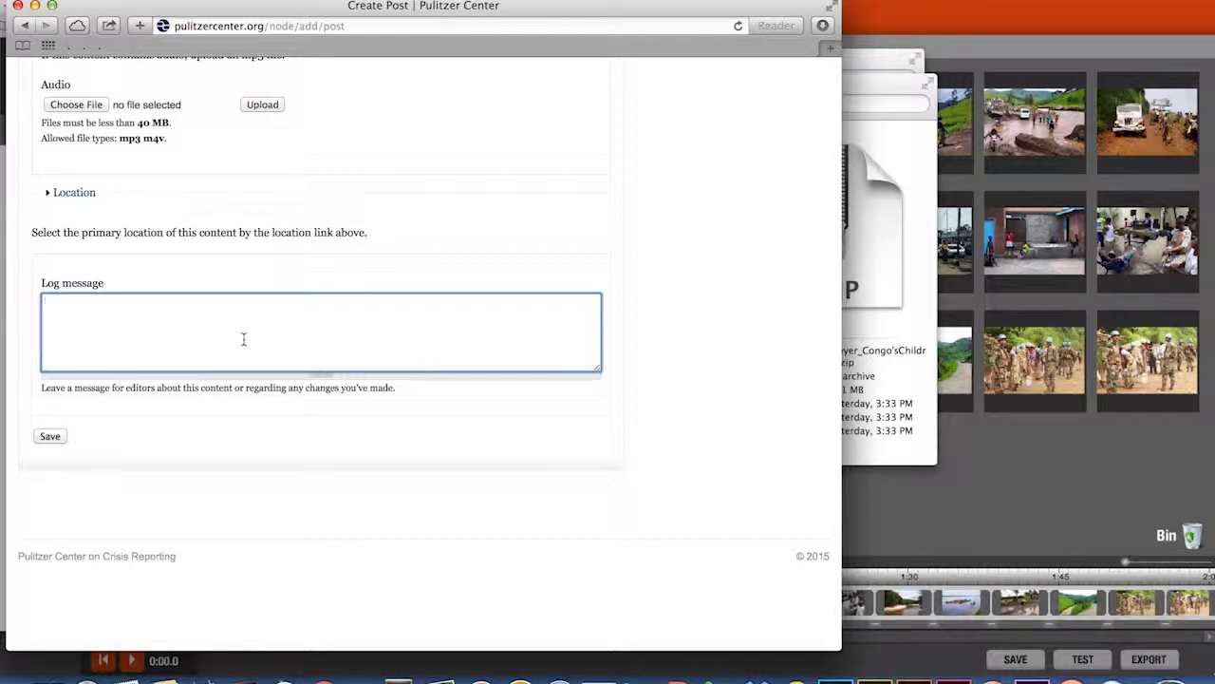
scroll(244, 338, "down", 1)
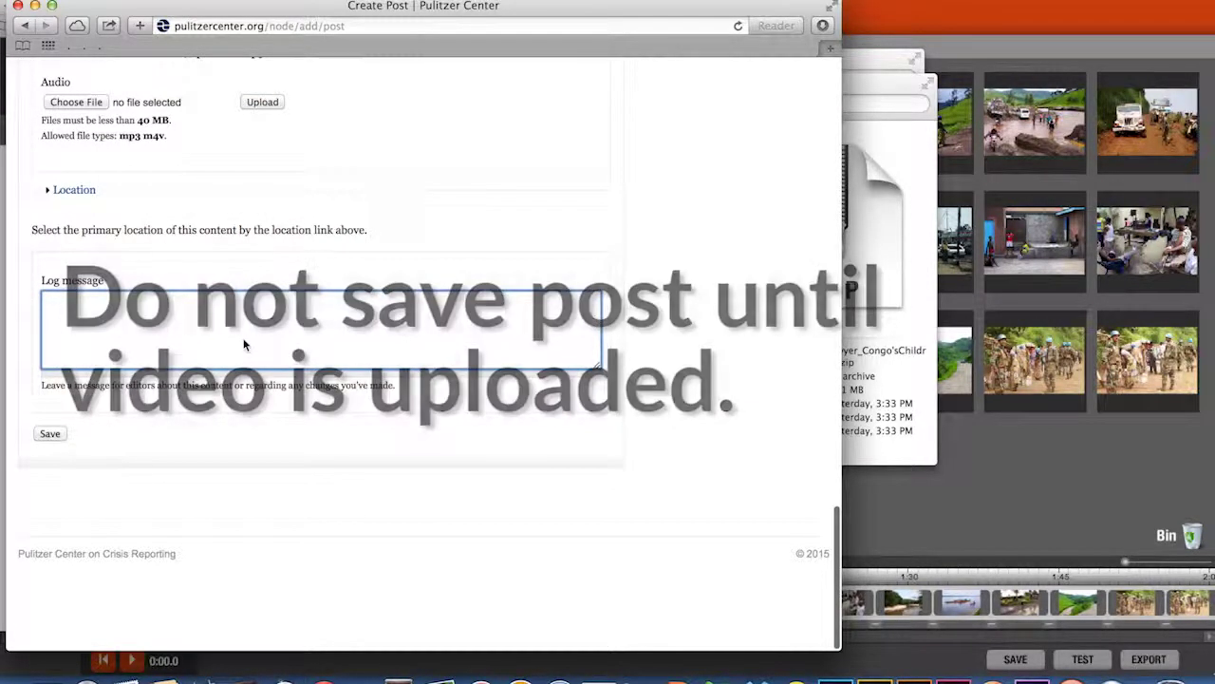
- Save the Congo's Children post so it appears on the dashboard as submitted
left_click(48, 436)
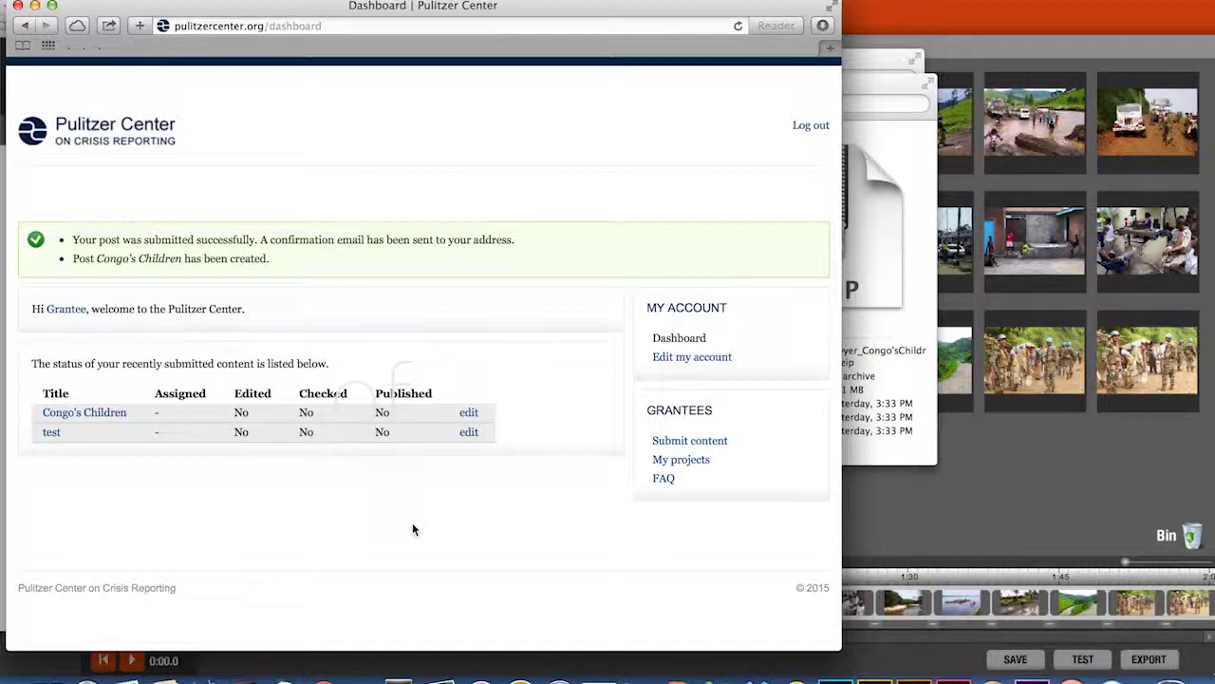
- Go to pulitzercenter.org/d/dropbox to open the General DropBox page
left_click(350, 27)
type("pulit")
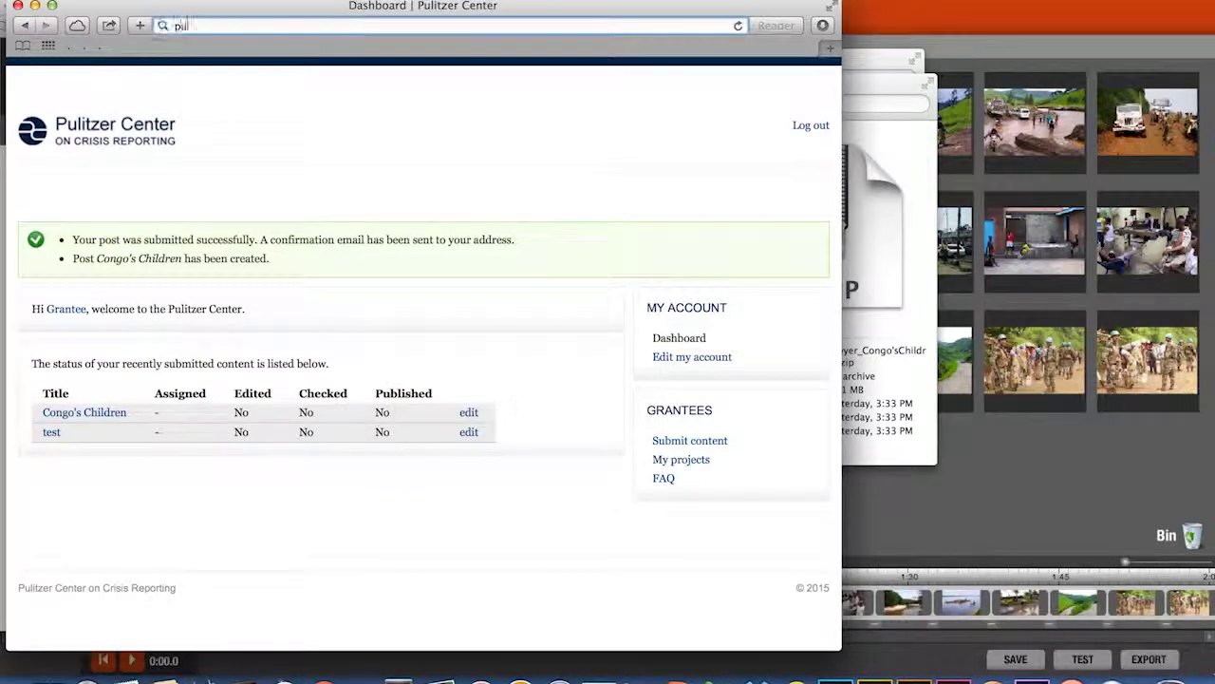
type("zercenter.org")
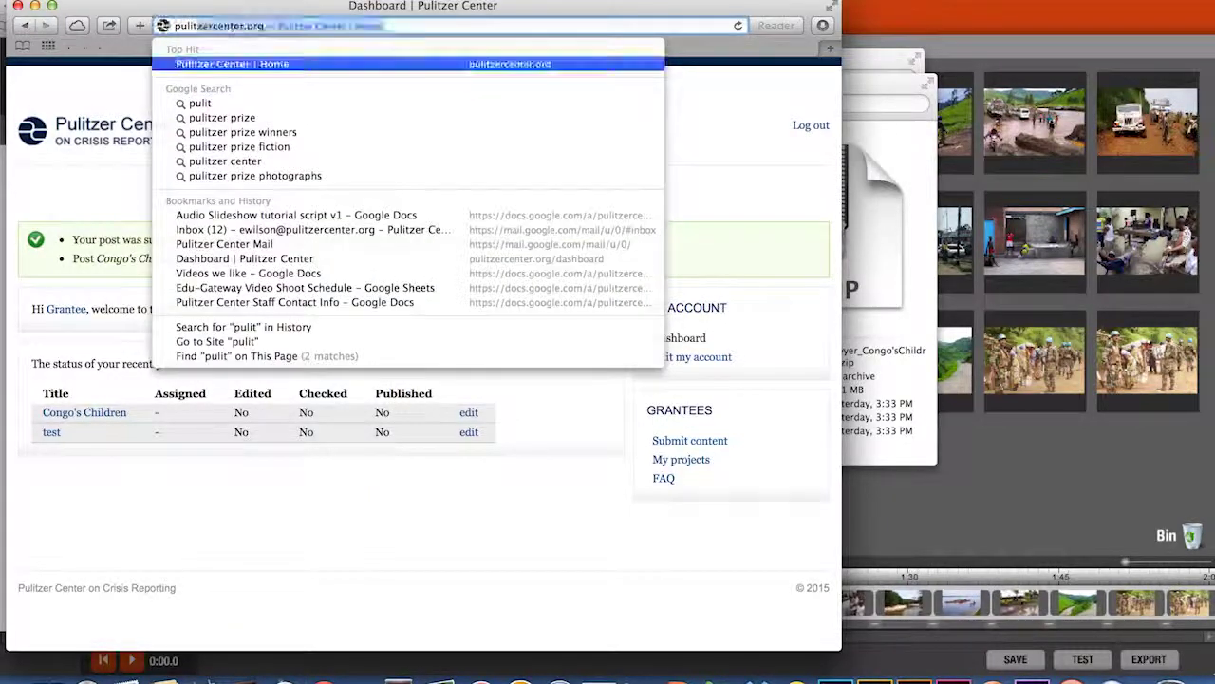
type("/d/dropbox")
key("Return")
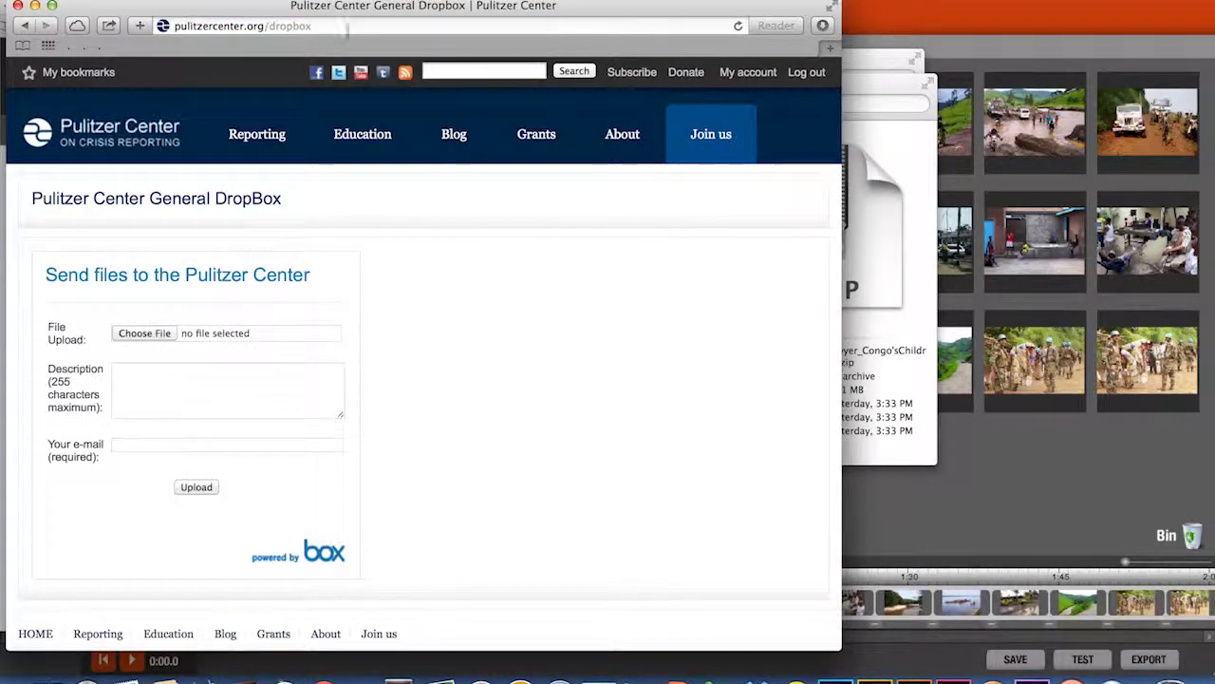
- Choose Downloads > headline_here-2.mp4 as the file to send
left_click(166, 333)
left_click(171, 205)
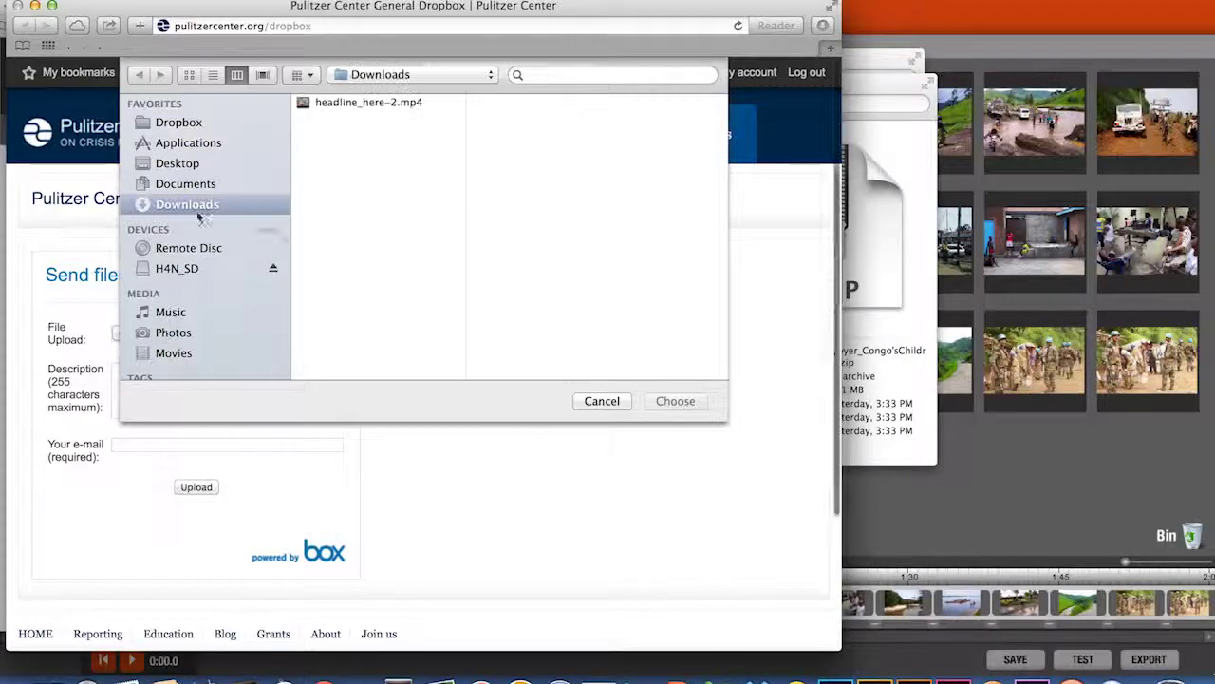
left_click(309, 102)
left_click(674, 401)
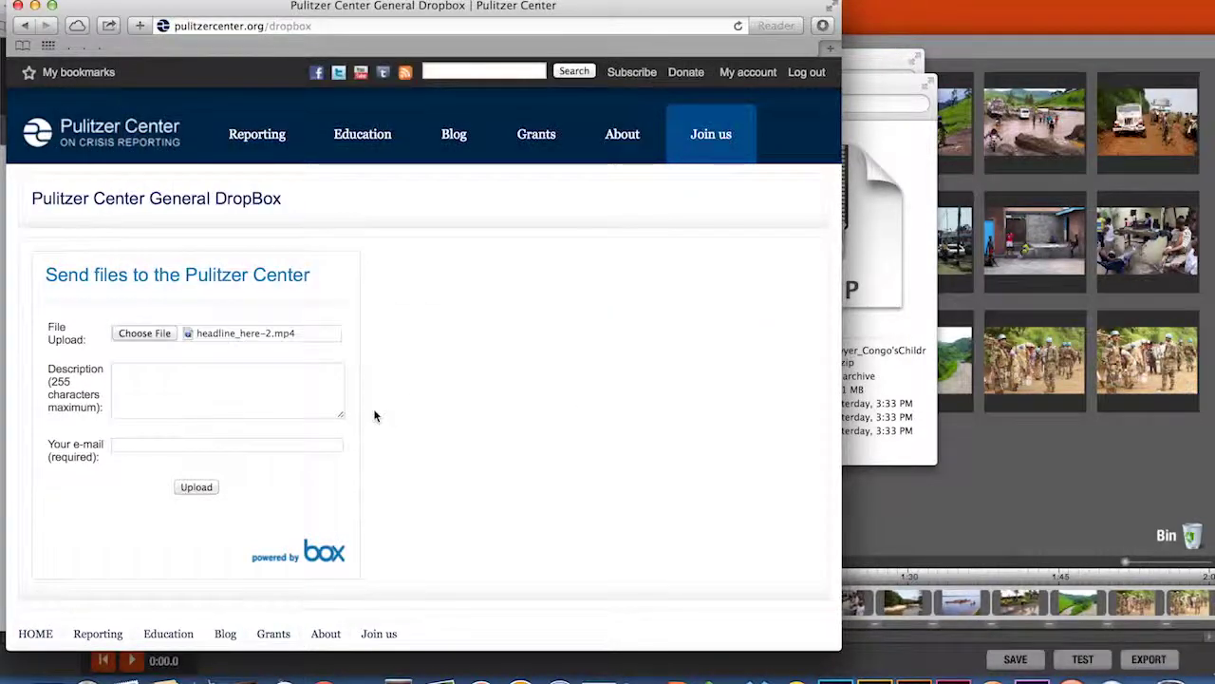